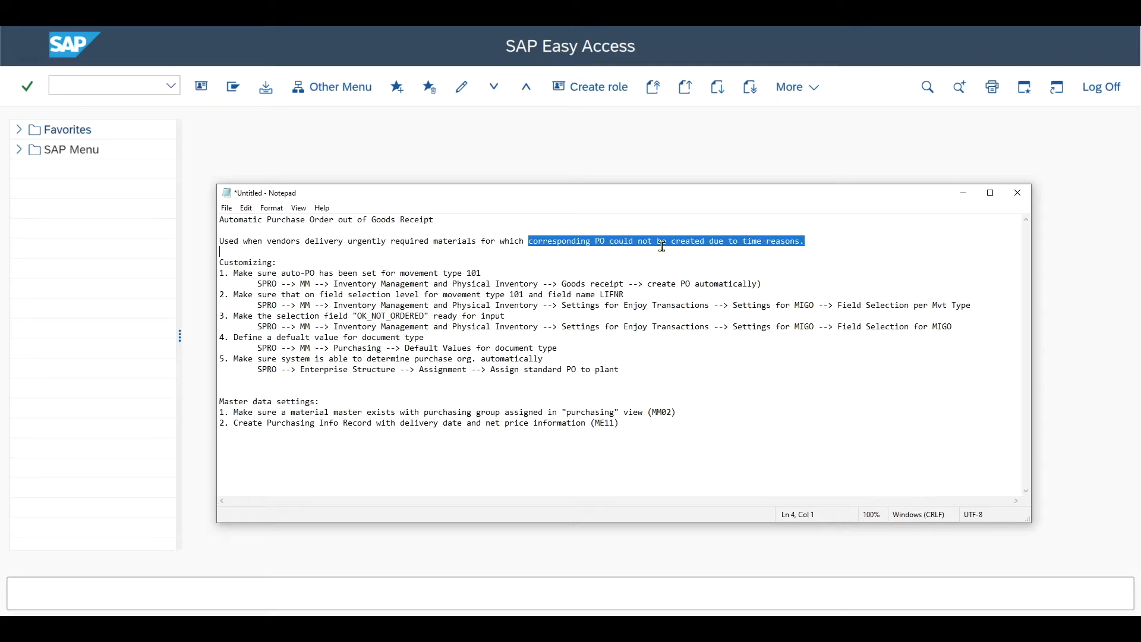
Step: Review the Notepad outline of customizing and master data settings, focusing on the auto-PO setting for movement type 101 and its SPRO path
left_click_drag(804, 240, 729, 241)
left_click_drag(624, 368, 218, 262)
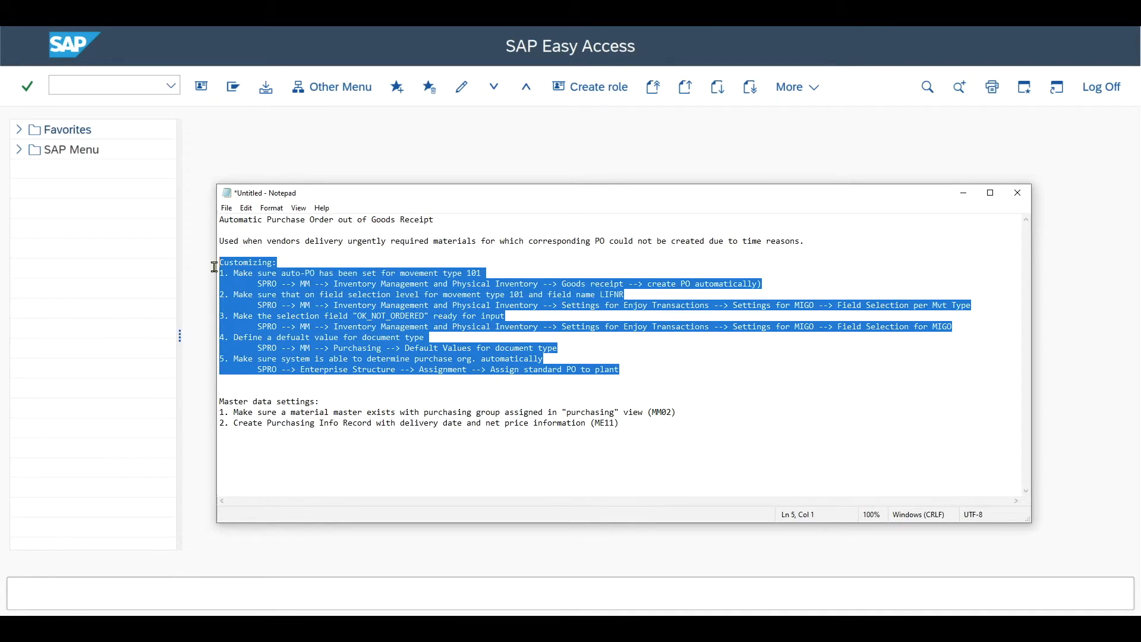
left_click_drag(653, 422, 211, 408)
left_click(283, 381)
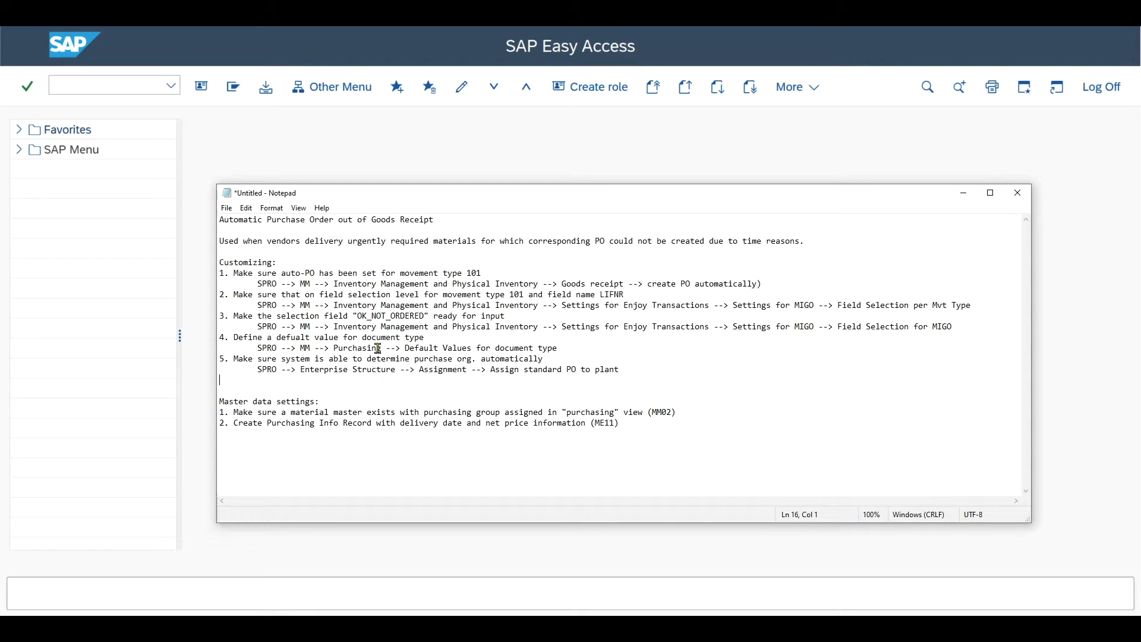
left_click_drag(235, 273, 465, 273)
left_click(483, 274)
left_click_drag(258, 284, 757, 283)
Step: Switch to SAP, run spro, and open the automatic purchase order creation activity in Materials Management under Inventory Management's Goods Receipt settings
left_click(115, 87)
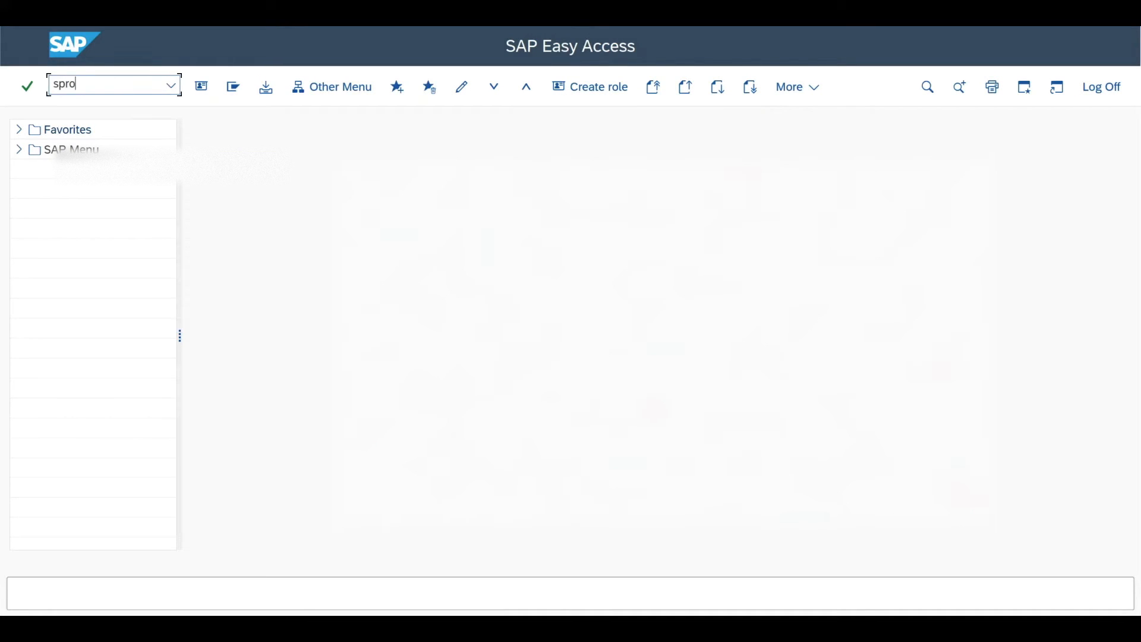
key("Return")
left_click(287, 87)
scroll(52, 272, "down", 5)
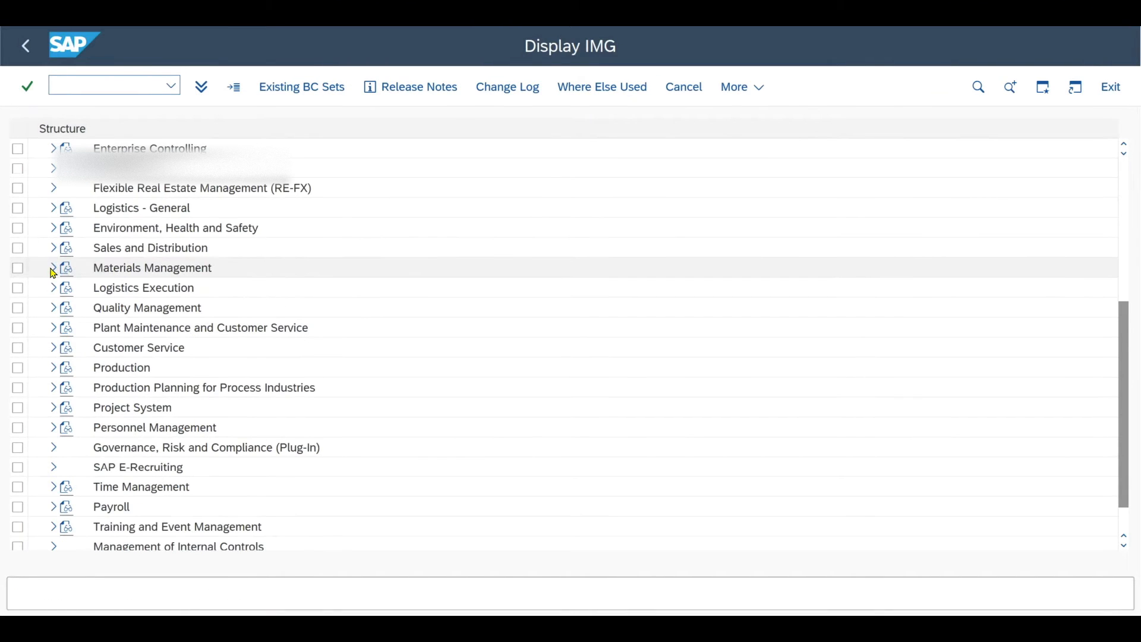
left_click(52, 271)
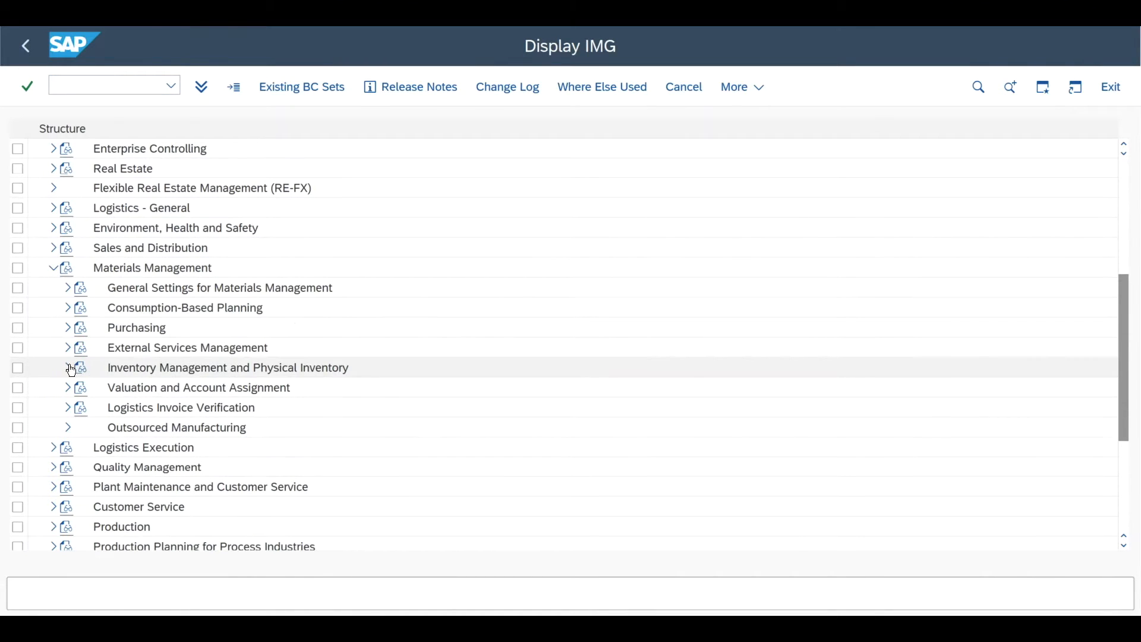
left_click(69, 369)
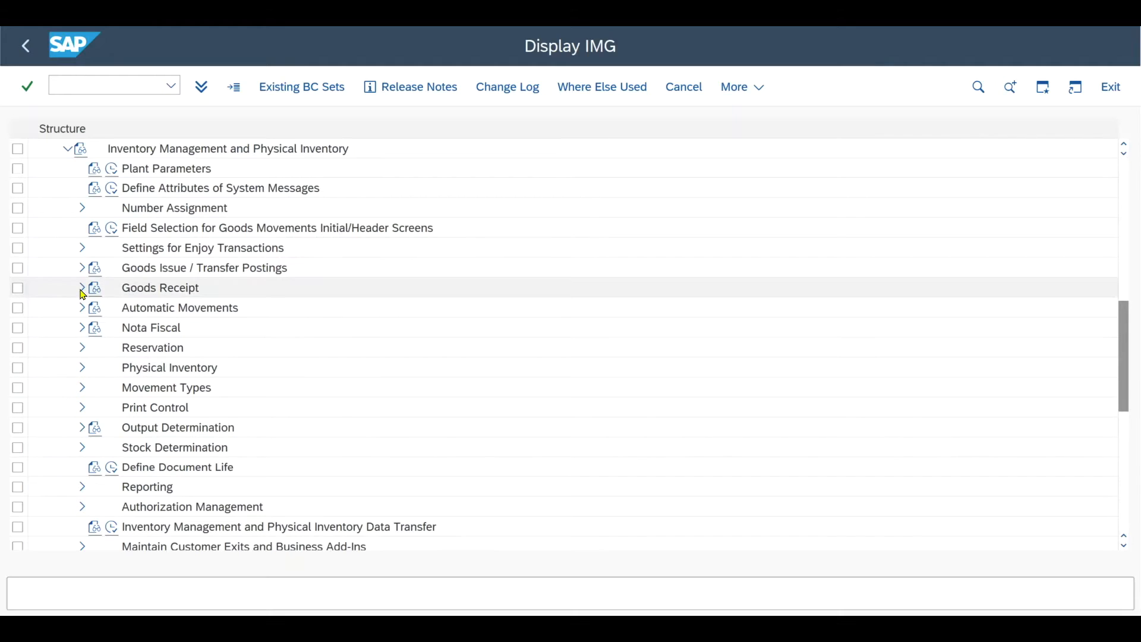
left_click(81, 288)
left_click(127, 309)
Step: Check the Automatic PO setting for movement type 101, GR goods receipt
left_click_drag(54, 128, 8, 152)
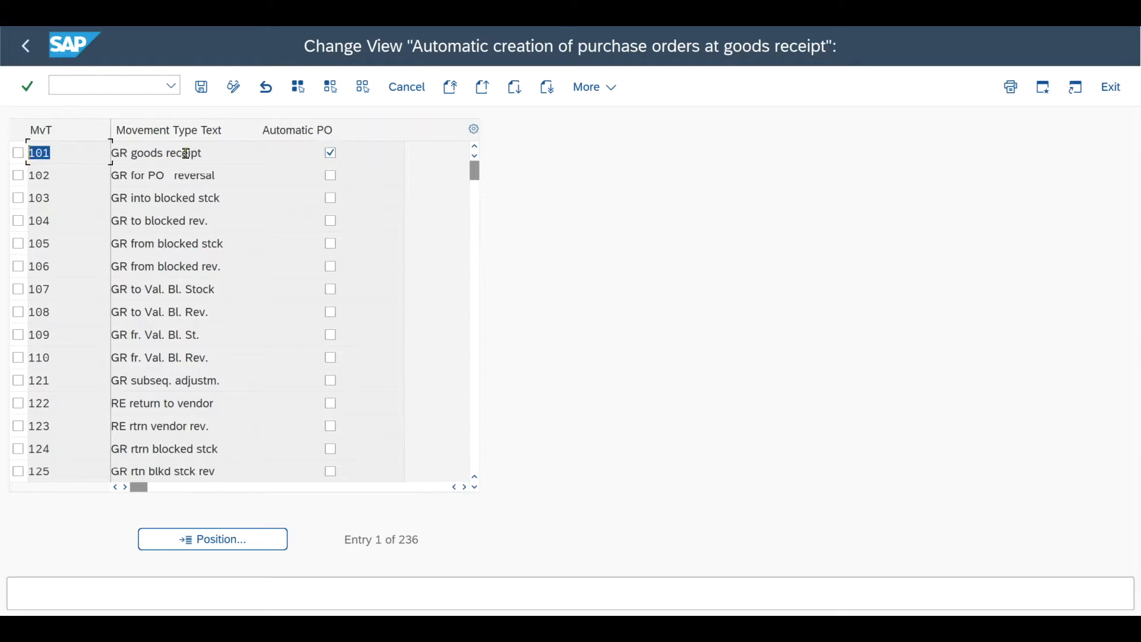
left_click_drag(202, 153, 112, 154)
left_click(211, 153)
Step: Switch to Notepad and read customizing step 2 on the LIFNR field selection for movement type 101
key("alt+Tab")
left_click(362, 246)
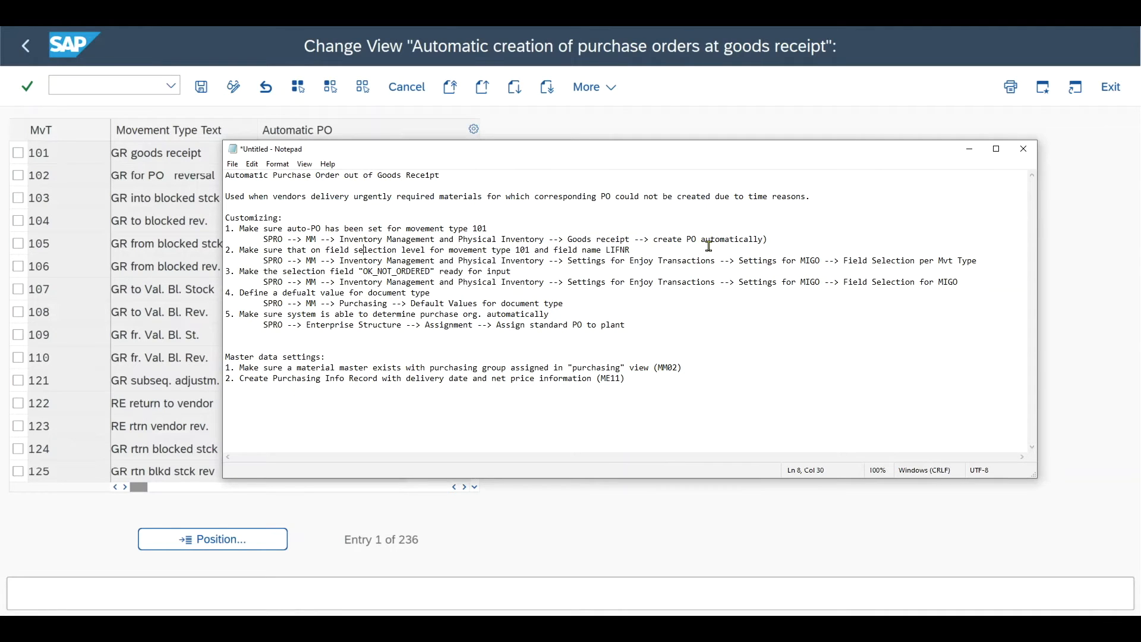
left_click_drag(242, 251, 523, 250)
left_click(540, 261)
left_click_drag(625, 249, 605, 250)
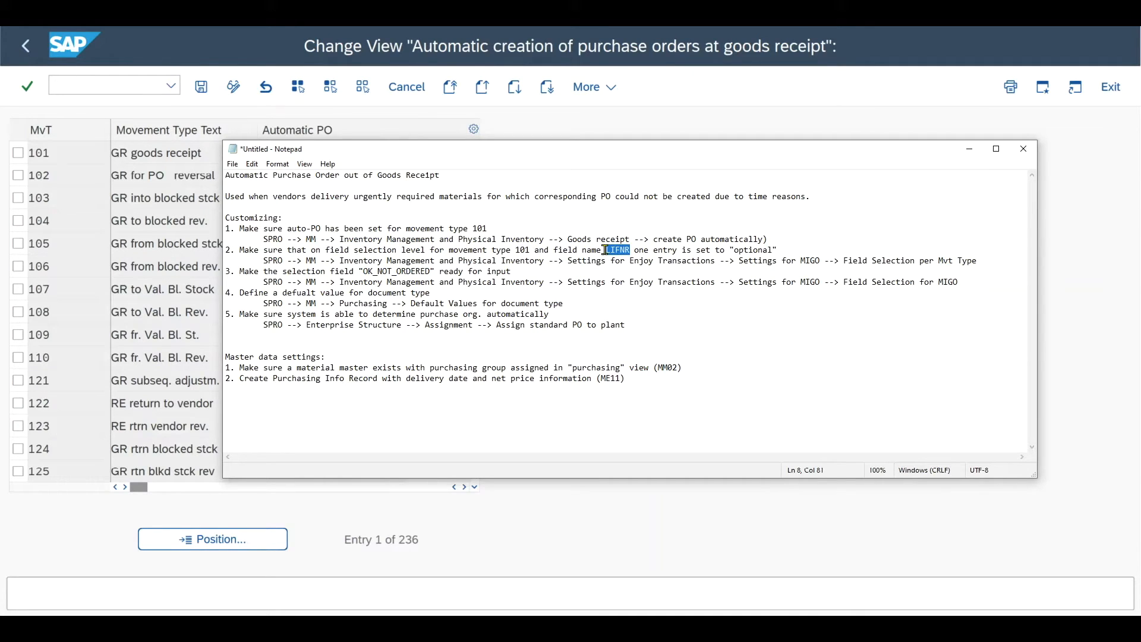
left_click_drag(649, 249, 783, 249)
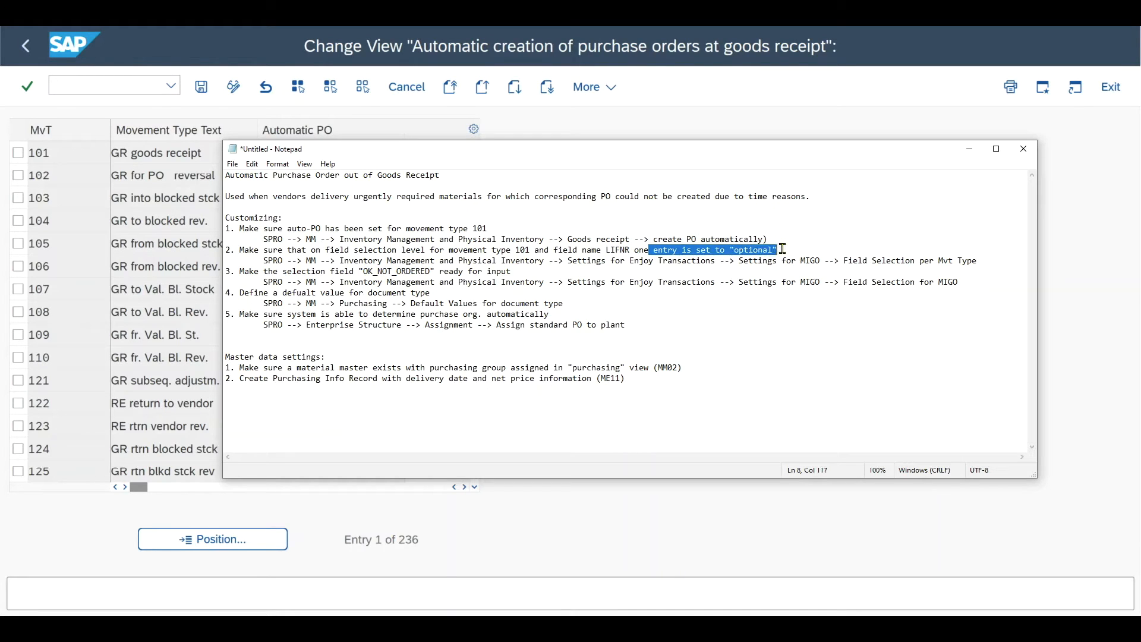
left_click(678, 125)
Step: Return to the SAP IMG and open Field Selection per Mvt Type in the MIGO settings for Enjoy Transactions
left_click(26, 45)
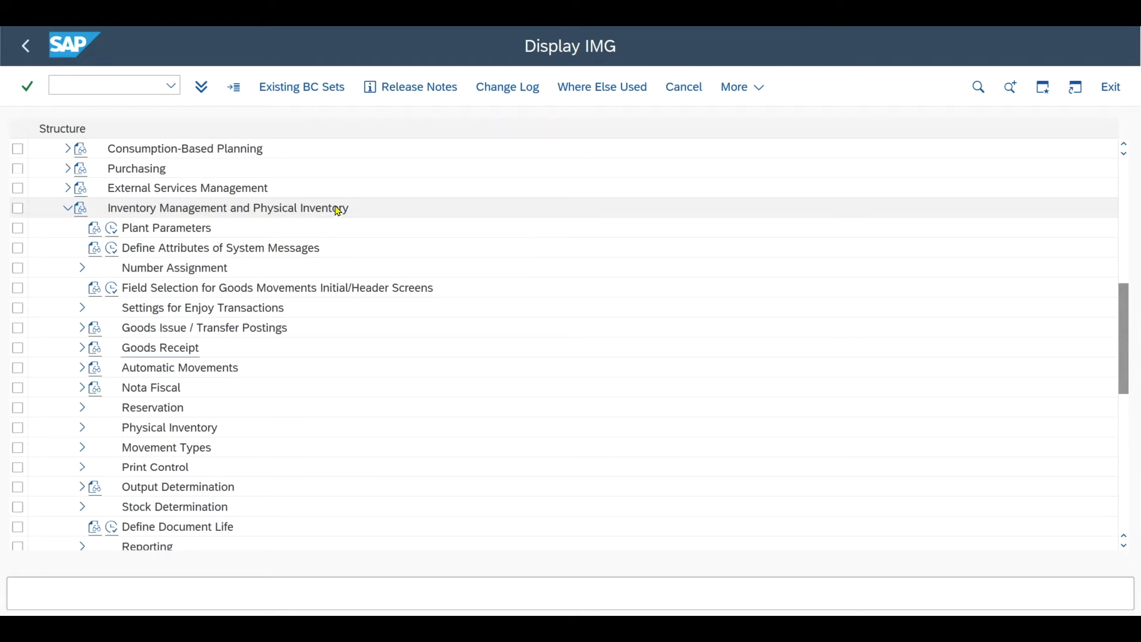
left_click(83, 308)
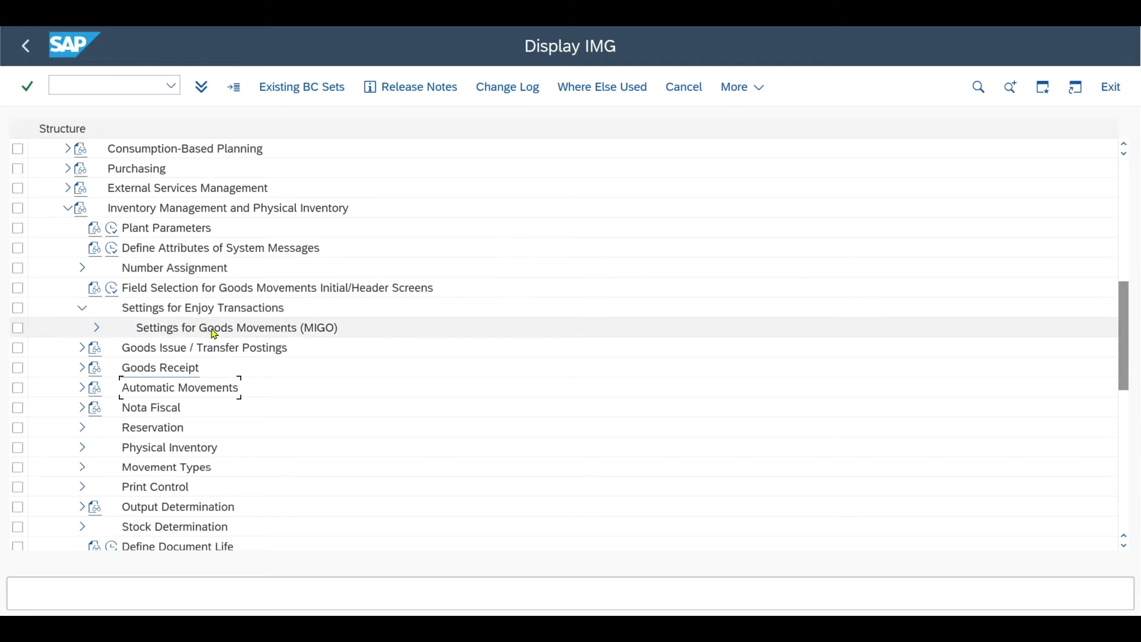
left_click(97, 328)
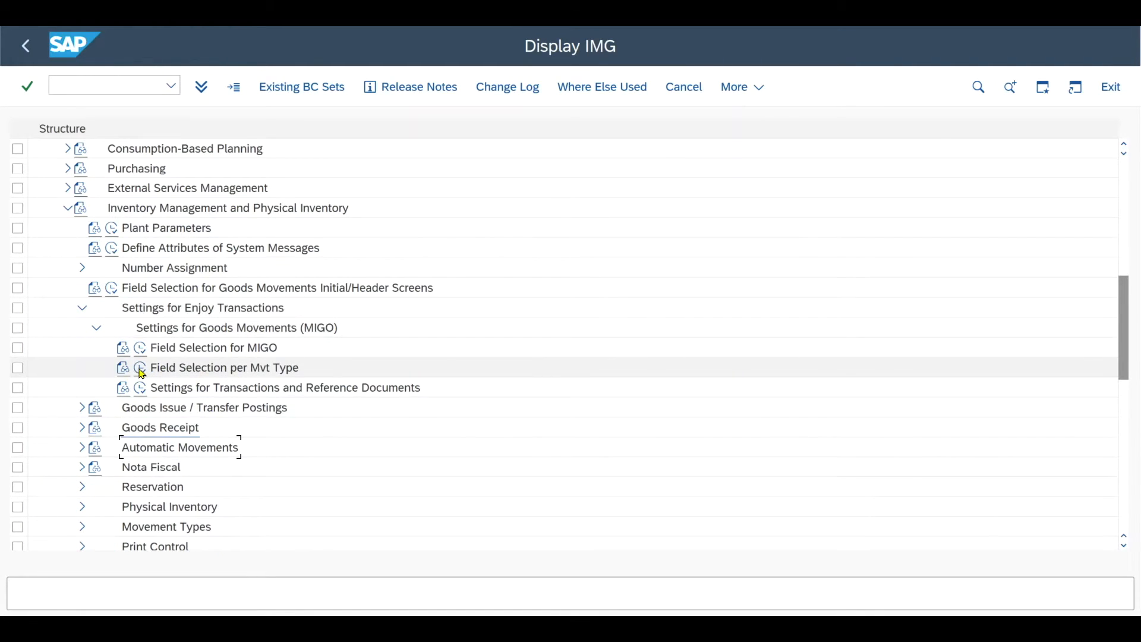
left_click(140, 368)
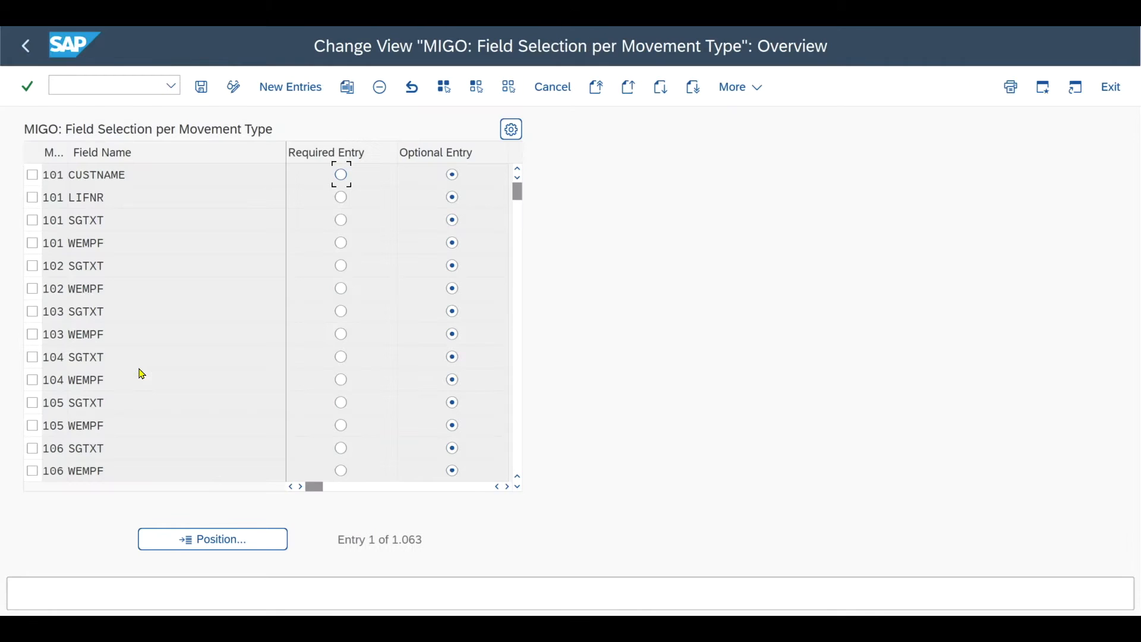
Step: Widen the movement type column and check the entry for movement type 101 with field name LIFNR
double_click(68, 152)
left_click(33, 198)
left_click(133, 200)
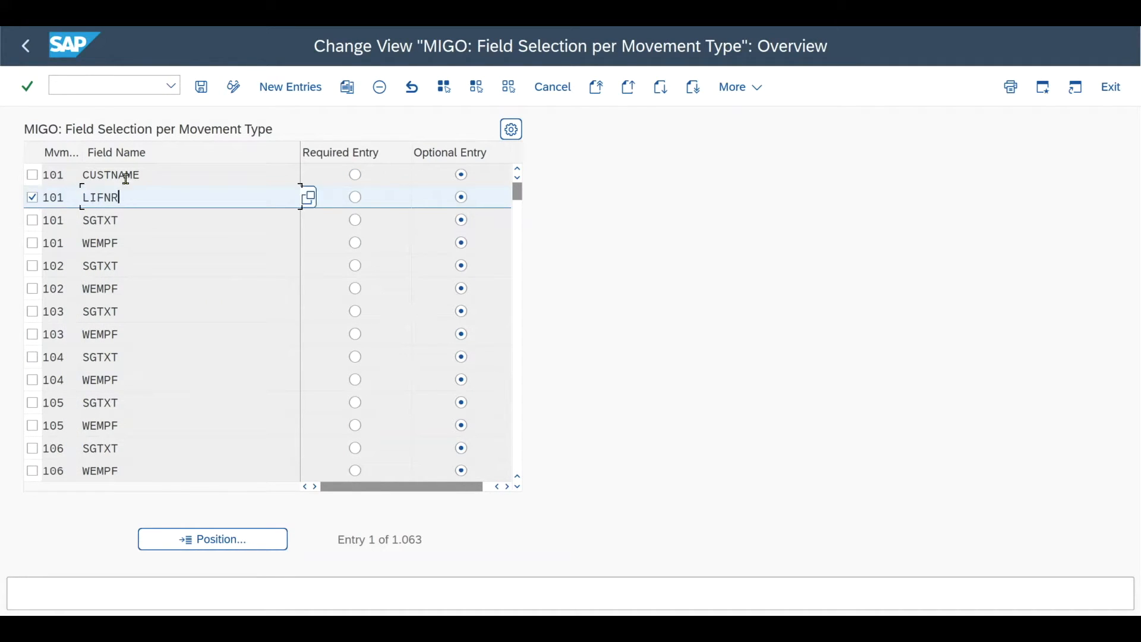
left_click_drag(133, 198, 83, 197)
left_click(33, 201)
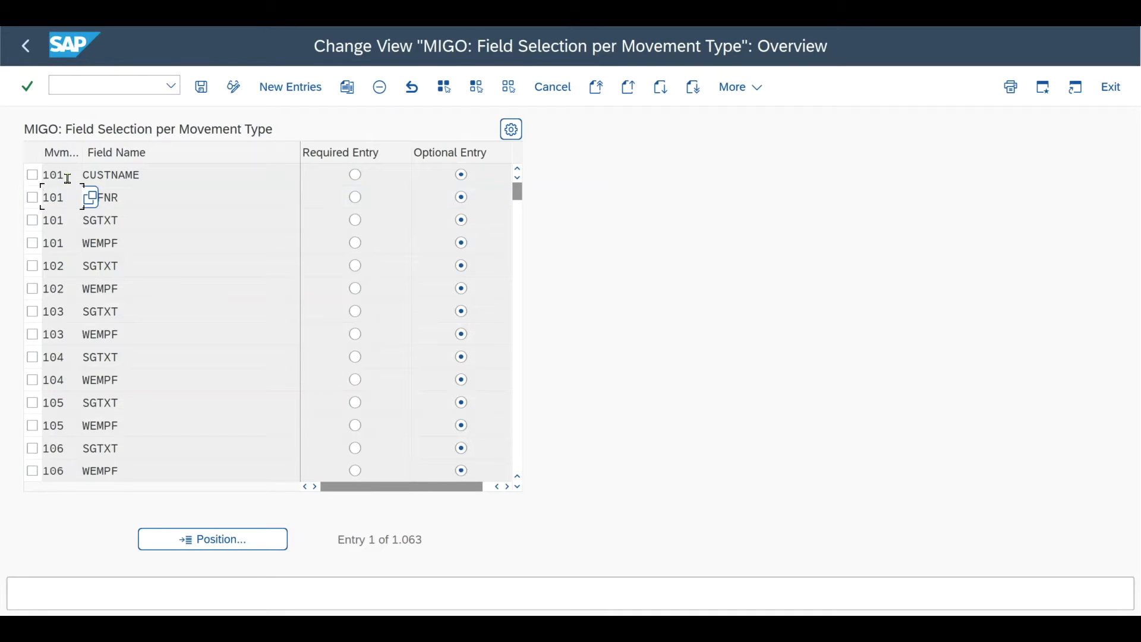
Step: Try to copy the movement type 101 CUSTNAME entry under the field name LIFNR
double_click(152, 175)
left_click(160, 175)
left_click(33, 175)
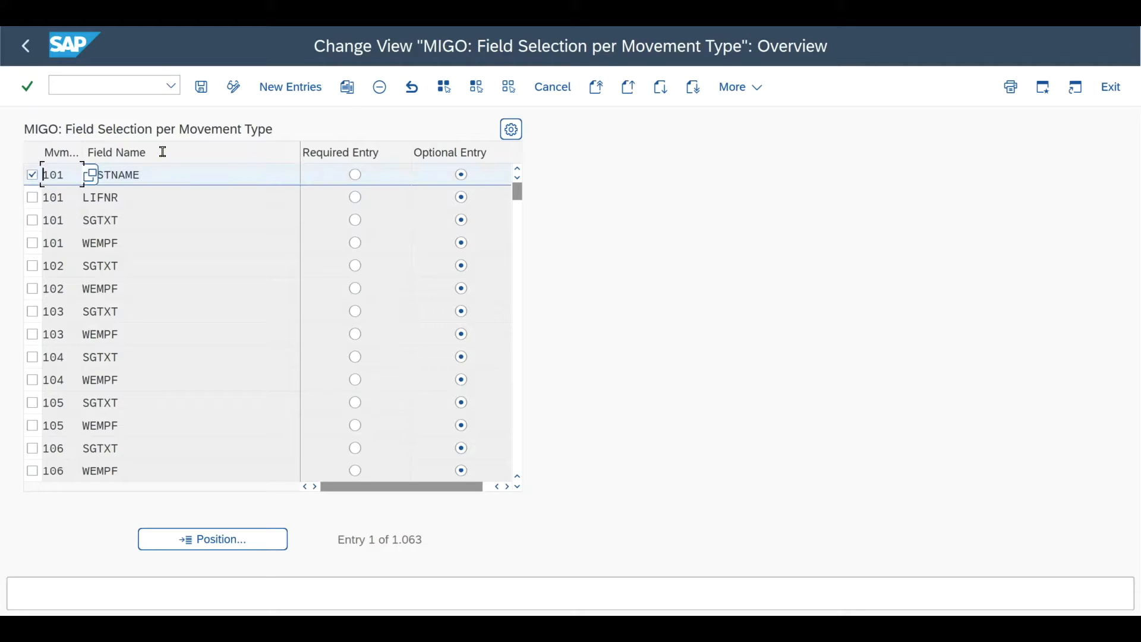
left_click(355, 87)
left_click_drag(145, 173, 79, 171)
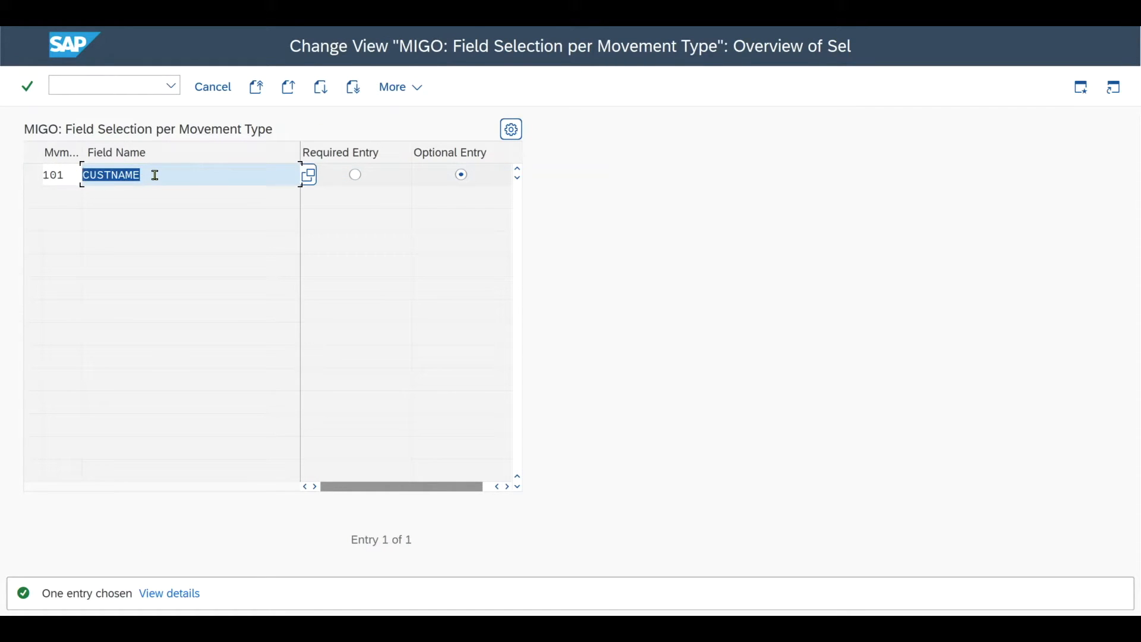
type("LIFNR")
key("F12")
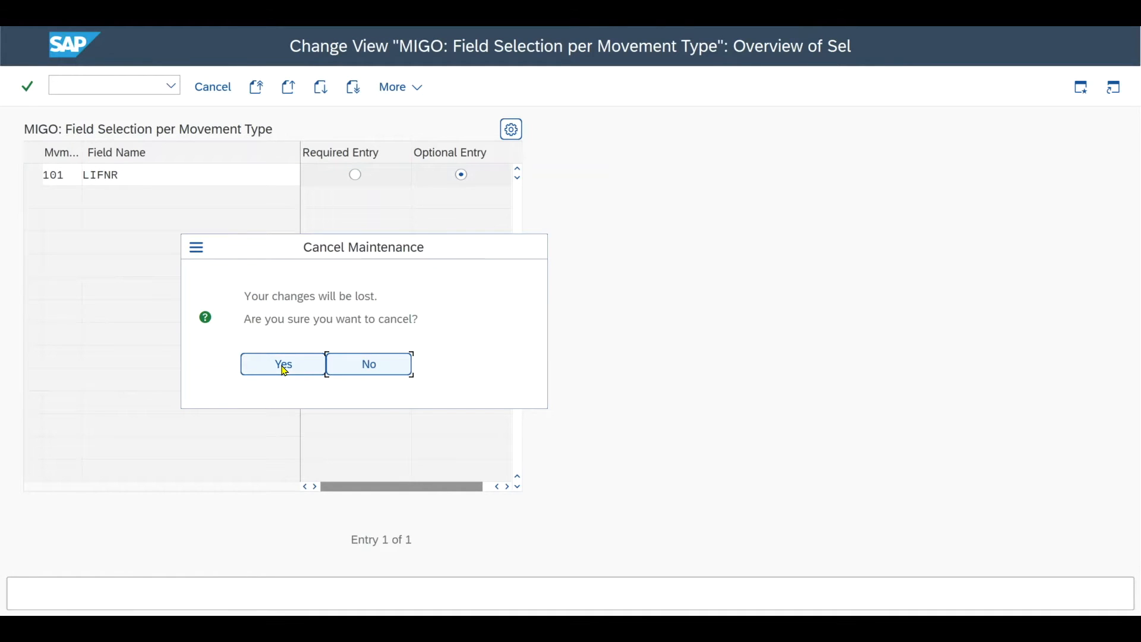
left_click(280, 367)
Step: Switch to Notepad and read customizing step 3 on making the field OK_NOT_ORDERED ready for input
key("alt+Tab")
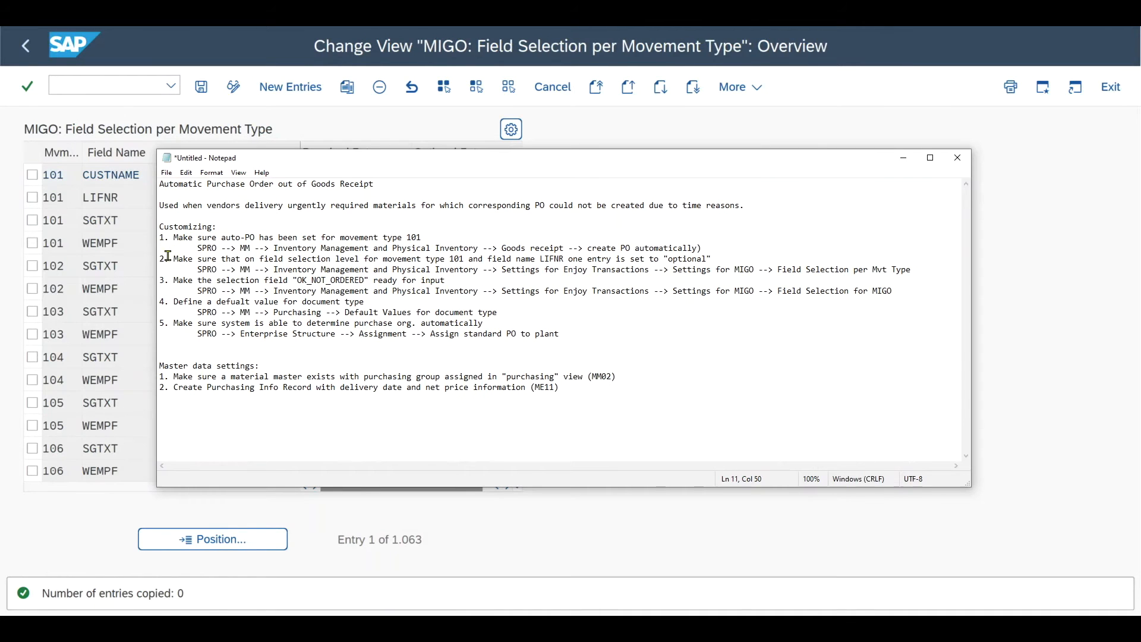
left_click_drag(176, 282, 300, 281)
left_click(364, 276)
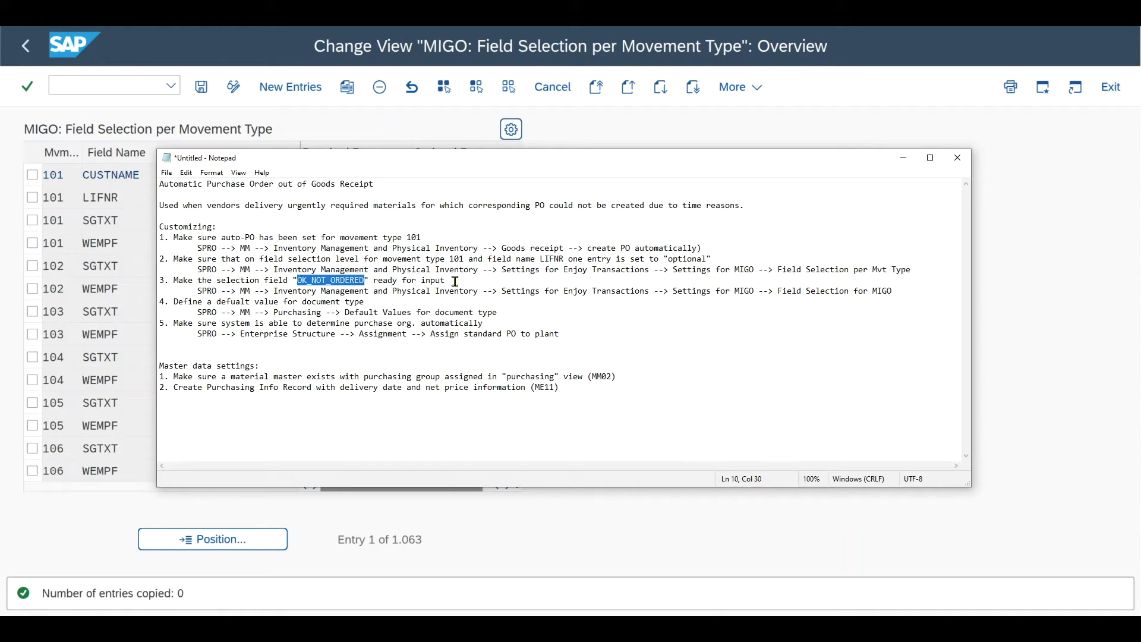
left_click_drag(455, 280, 373, 281)
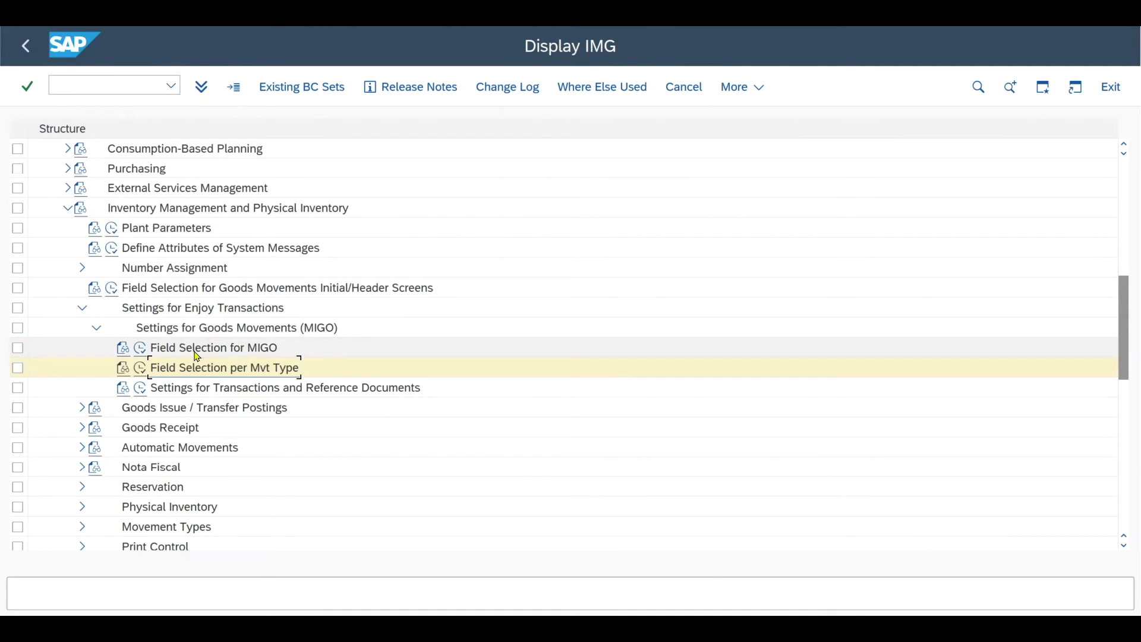
Step: Open Field Selection for MIGO in the SAP IMG and check the input setting of OK_NOT_ORDERED
double_click(148, 351)
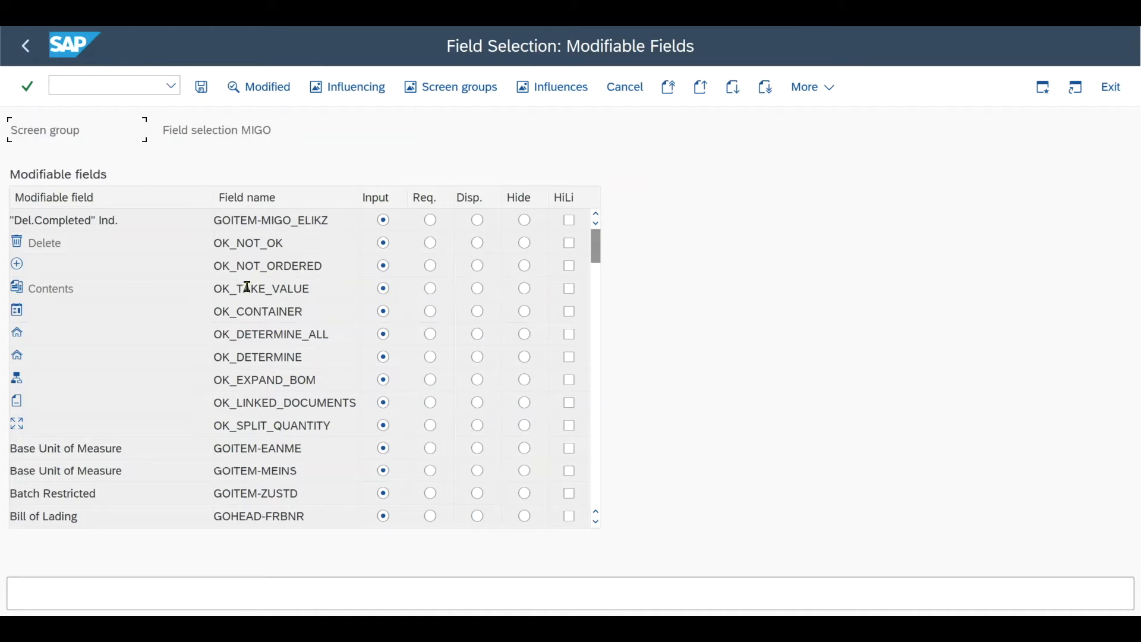
left_click_drag(328, 269, 212, 268)
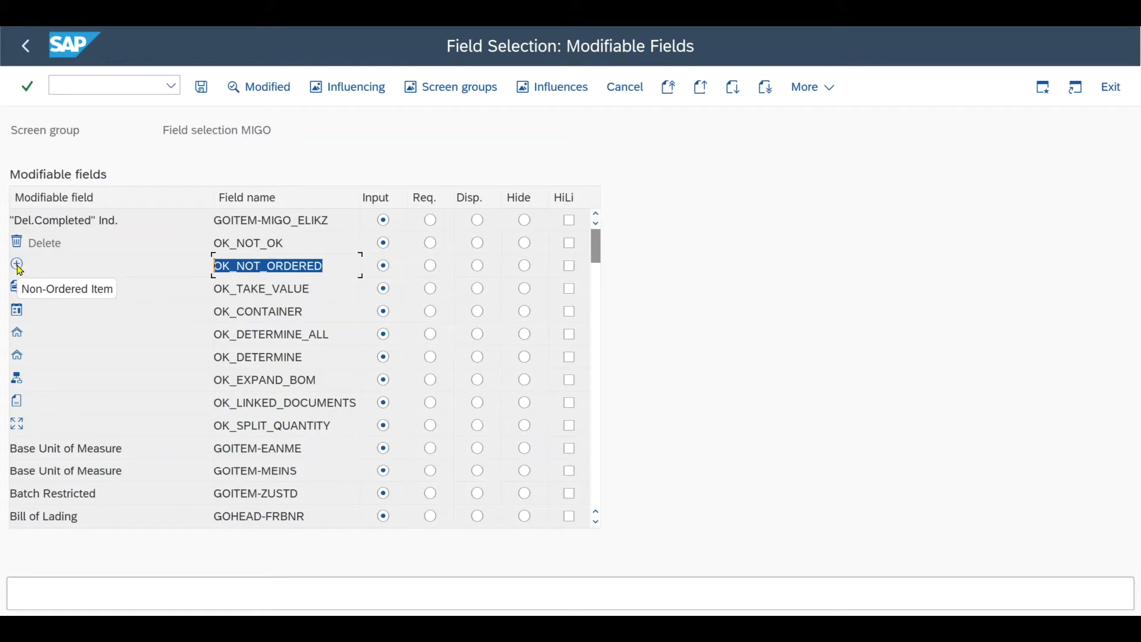
Step: Switch to Notepad and read customizing step 4 on defining a default value for the document type
key("alt+Tab")
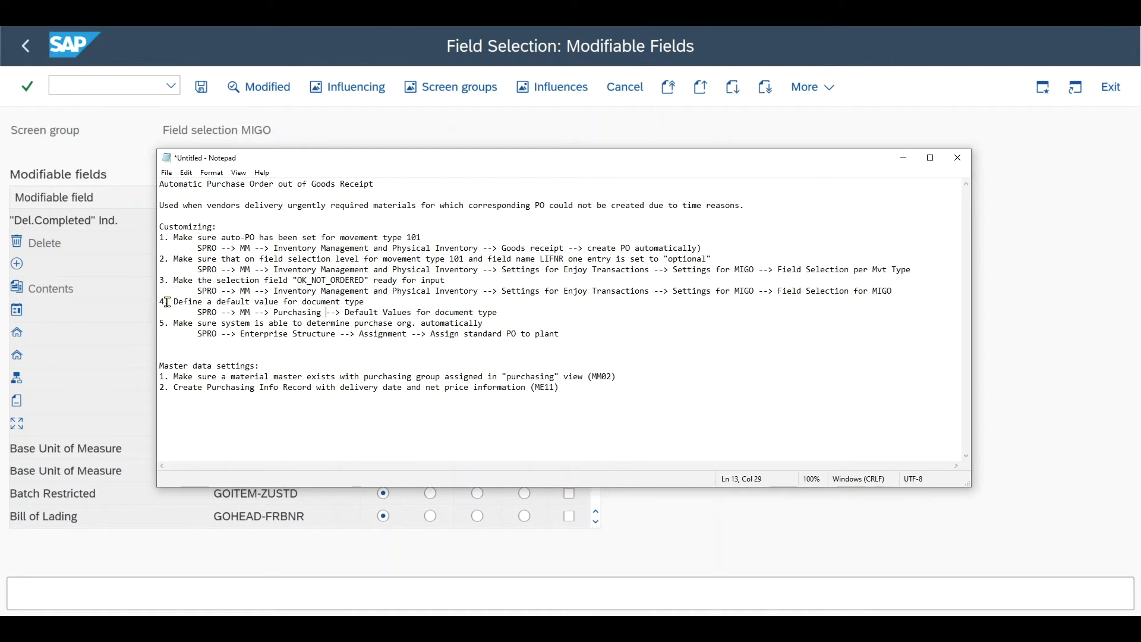
left_click_drag(171, 303, 369, 303)
left_click(366, 302)
left_click(130, 133)
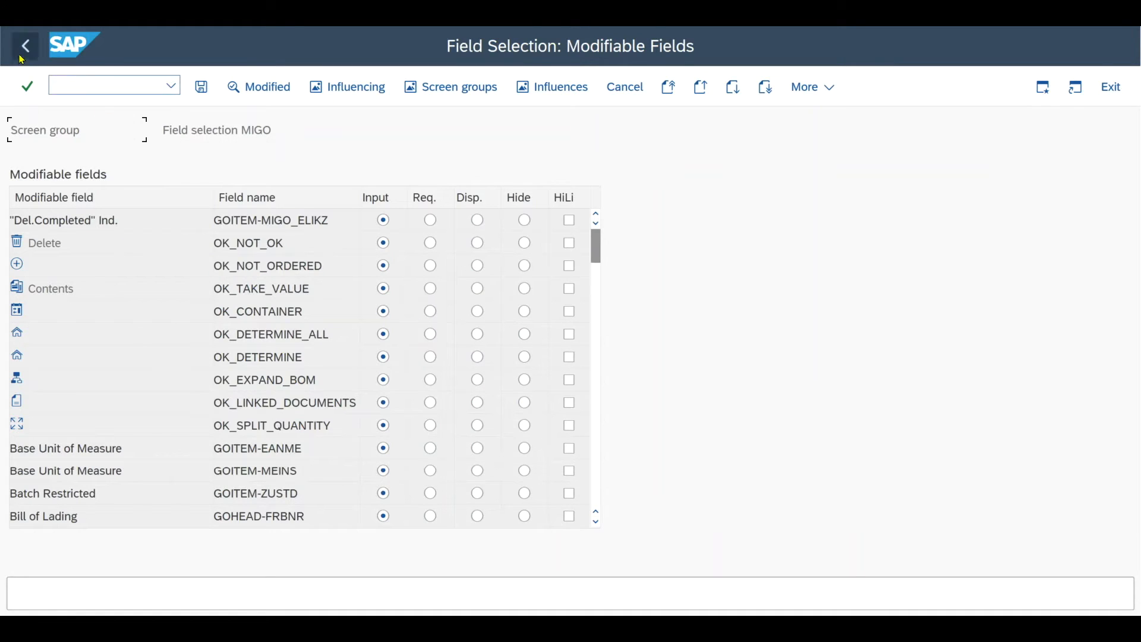
Step: Return to the SAP IMG and open Define Default Values for Document Type under Materials Management's Purchasing settings
left_click(26, 46)
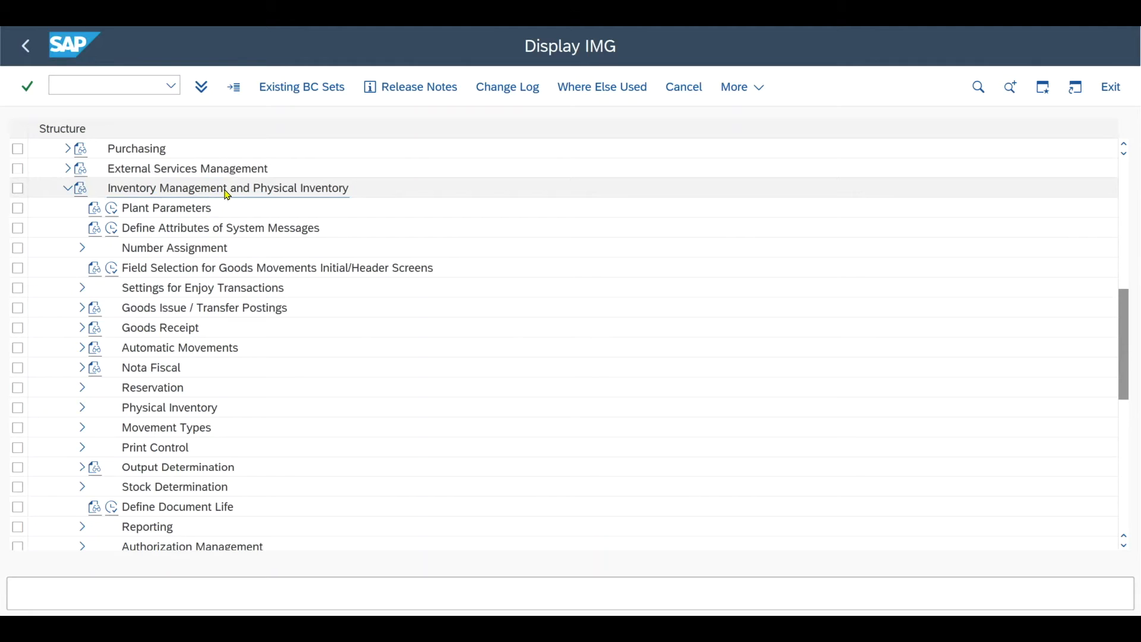
left_click(67, 189)
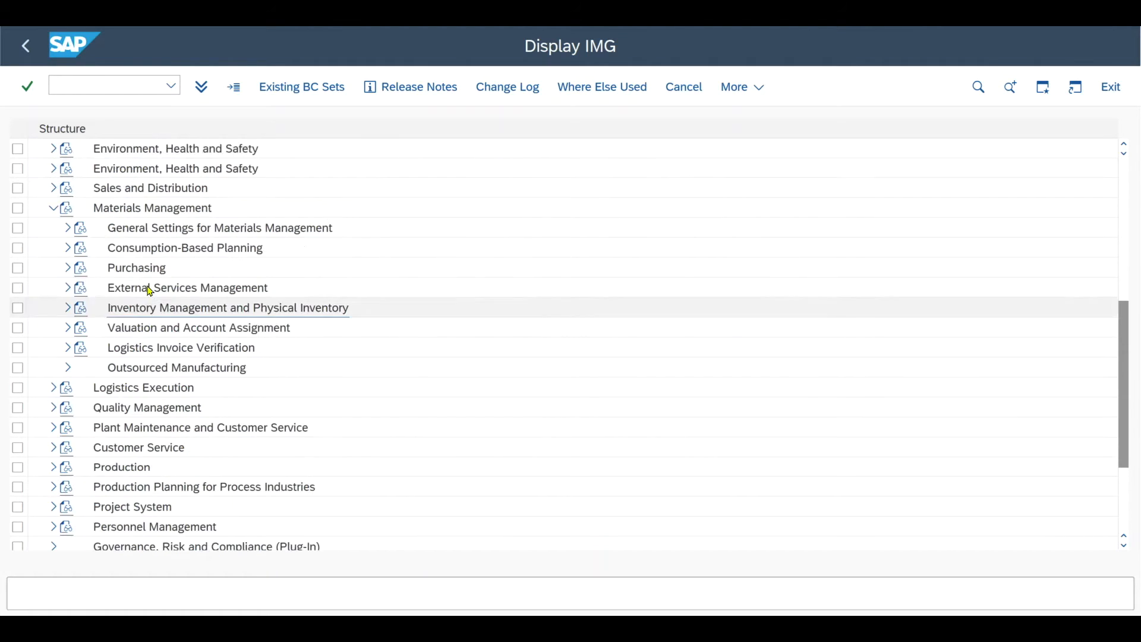
left_click(68, 248)
scroll(249, 331, "down", 3)
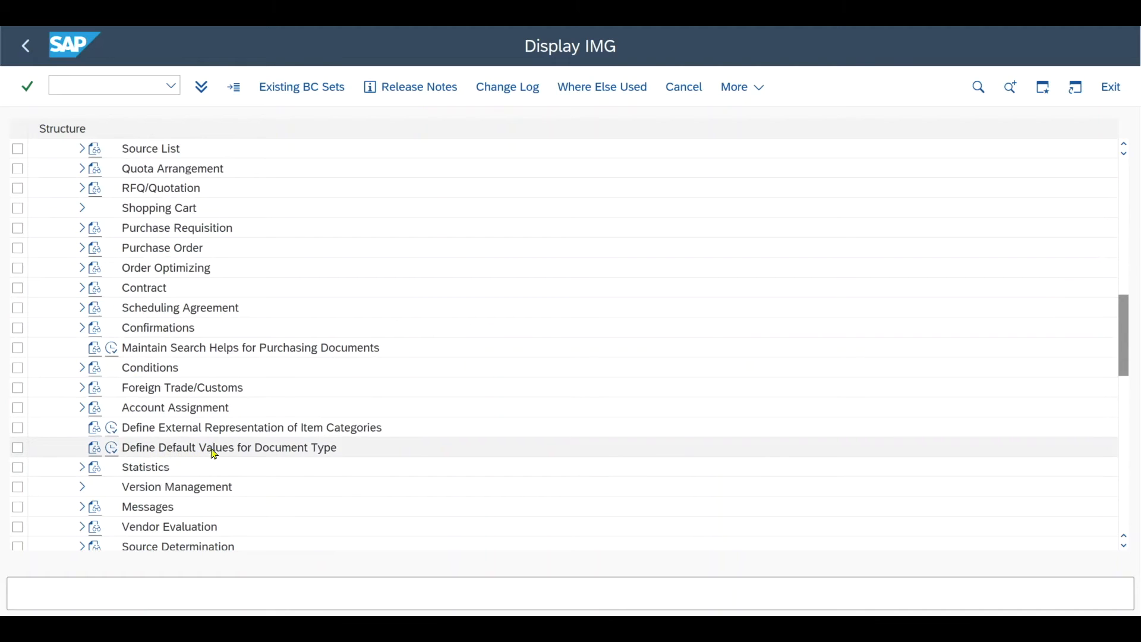
left_click(112, 448)
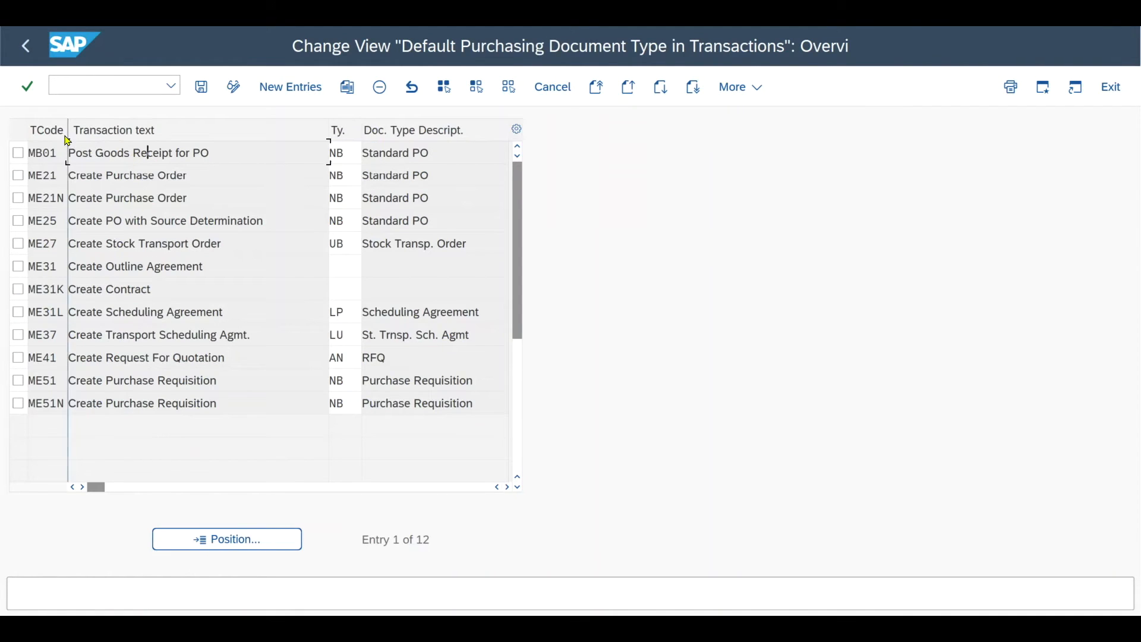
Step: Check the default purchasing document type assigned to transaction MB01, Post Goods Receipt for PO
left_click_drag(63, 152, 21, 153)
mouse_move(232, 155)
left_mouse_down()
mouse_move(66, 154)
mouse_move(221, 151)
left_mouse_up()
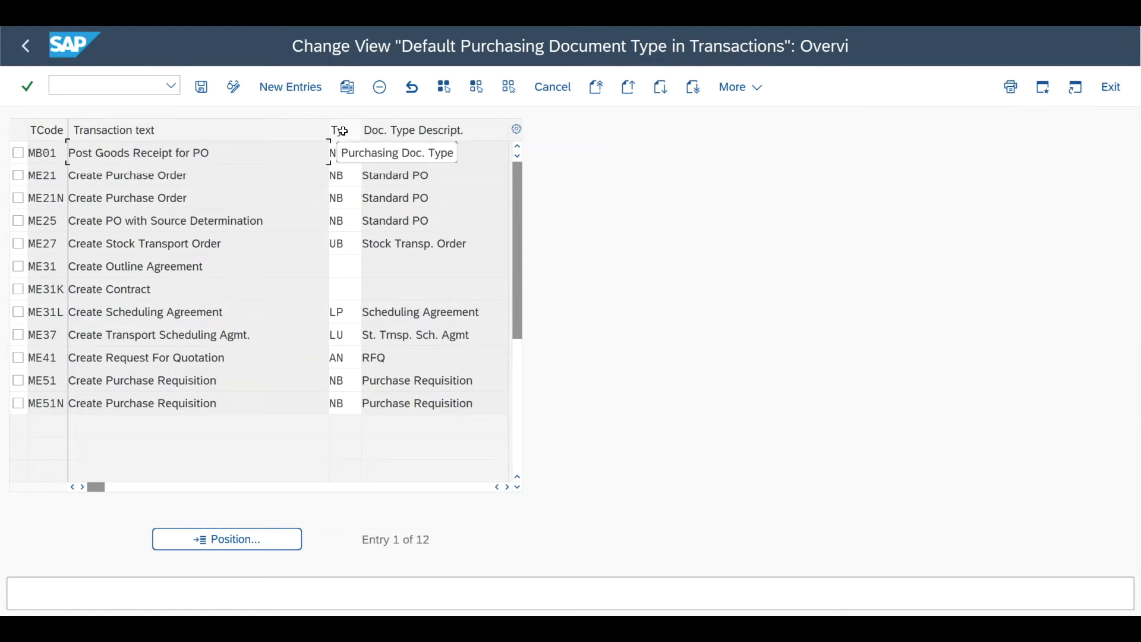
double_click(348, 155)
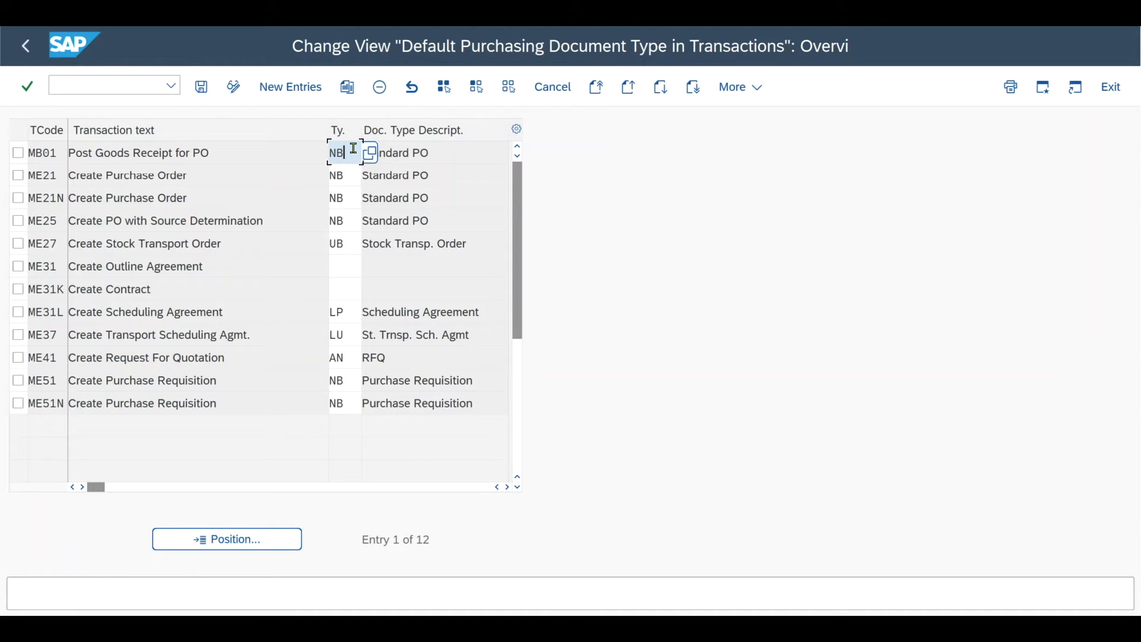
left_click_drag(341, 151, 328, 154)
left_click(356, 155)
left_click_drag(347, 153, 324, 152)
Step: Switch to Notepad and read customizing step 5 on determining the purchasing organization automatically
key("alt+Tab")
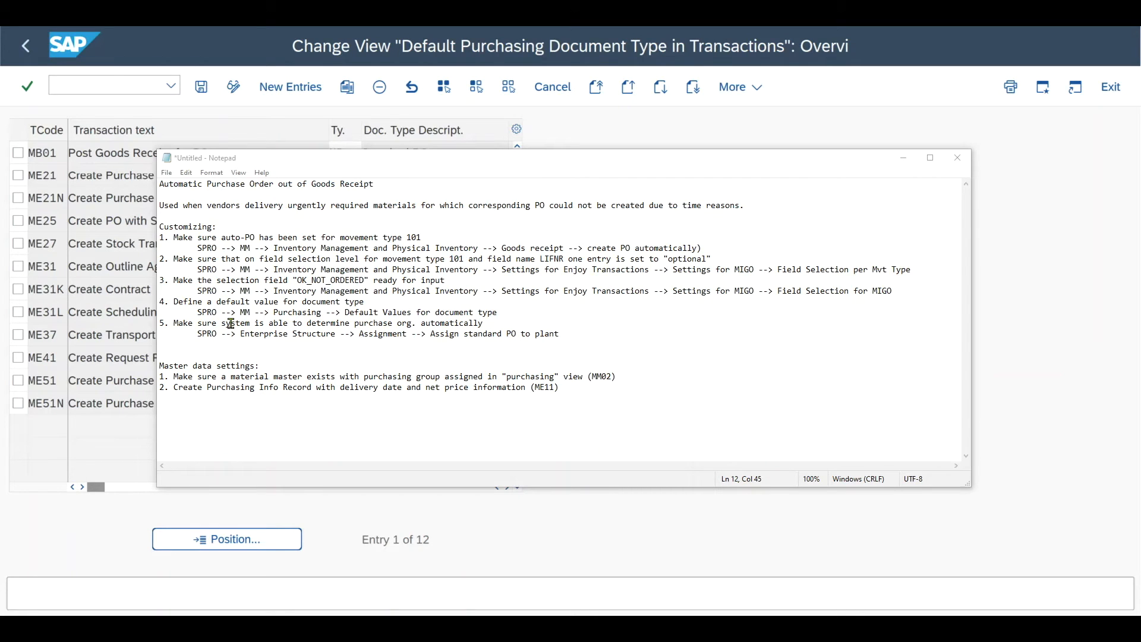
left_click_drag(173, 323, 491, 322)
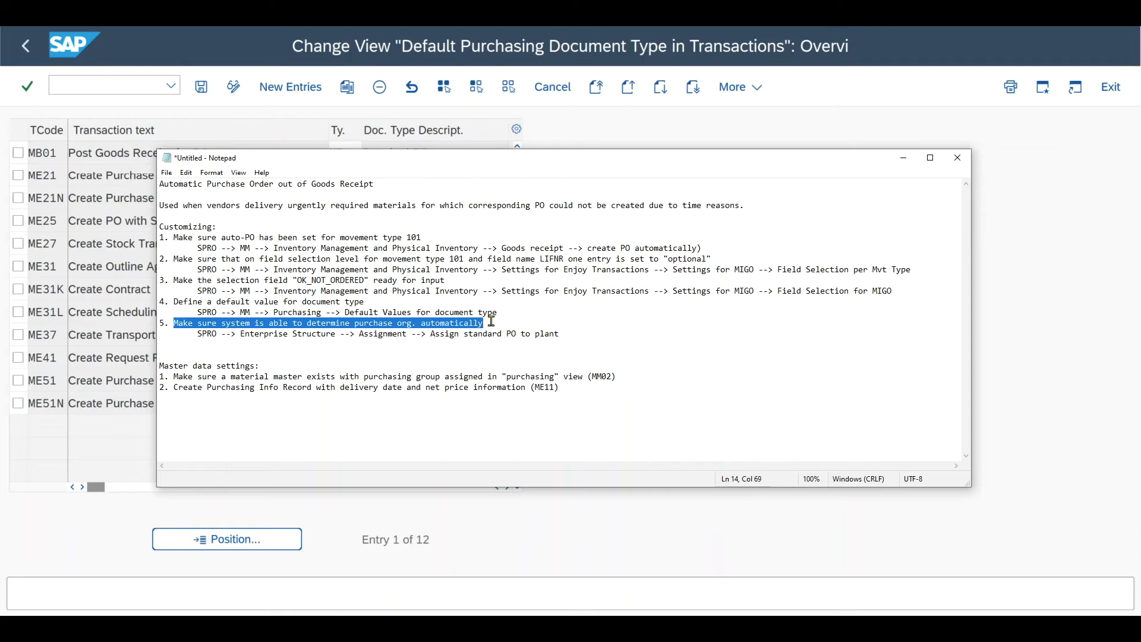
left_click(487, 322)
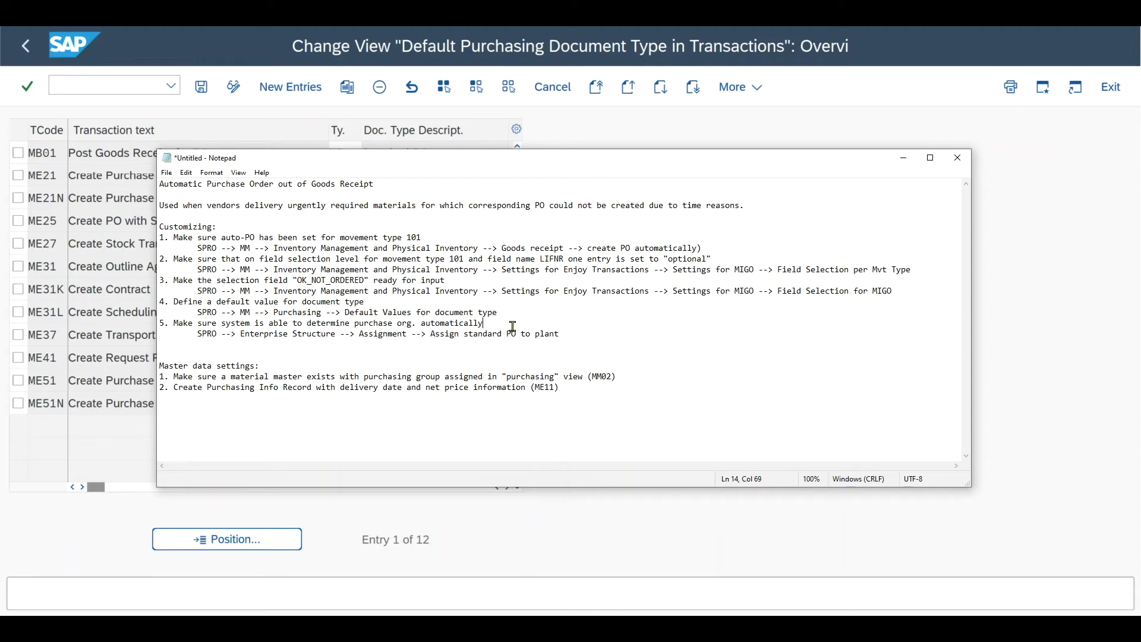
Step: Return to the SAP IMG and open Assign Standard Purchasing Organization to Plant under Enterprise Structure's Assignment settings for Materials Management
left_click(24, 47)
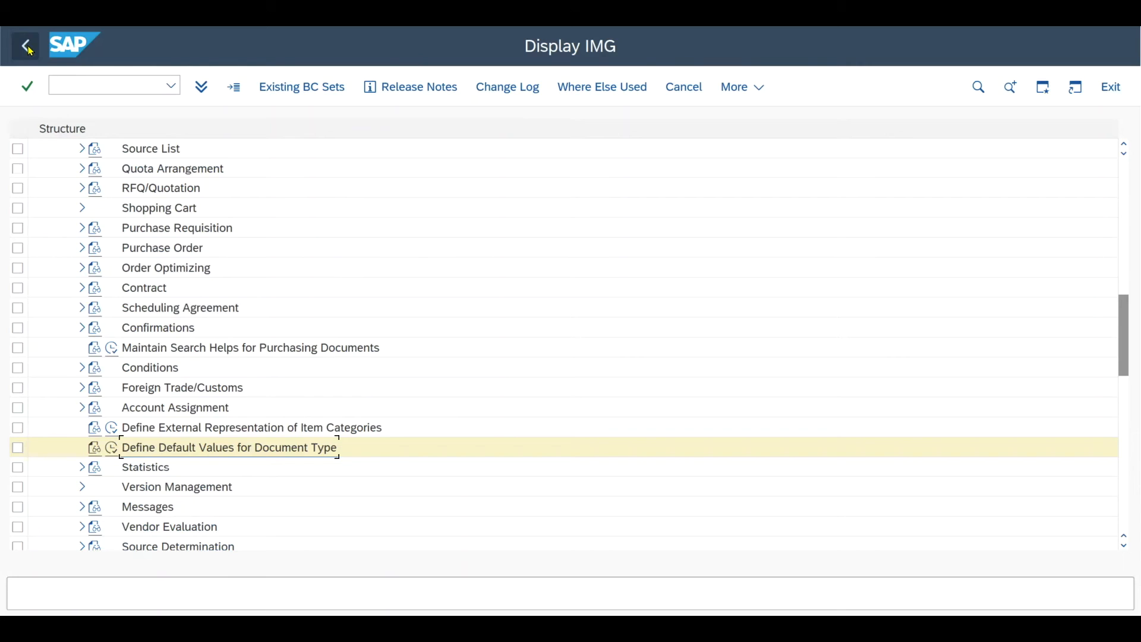
left_click(53, 169)
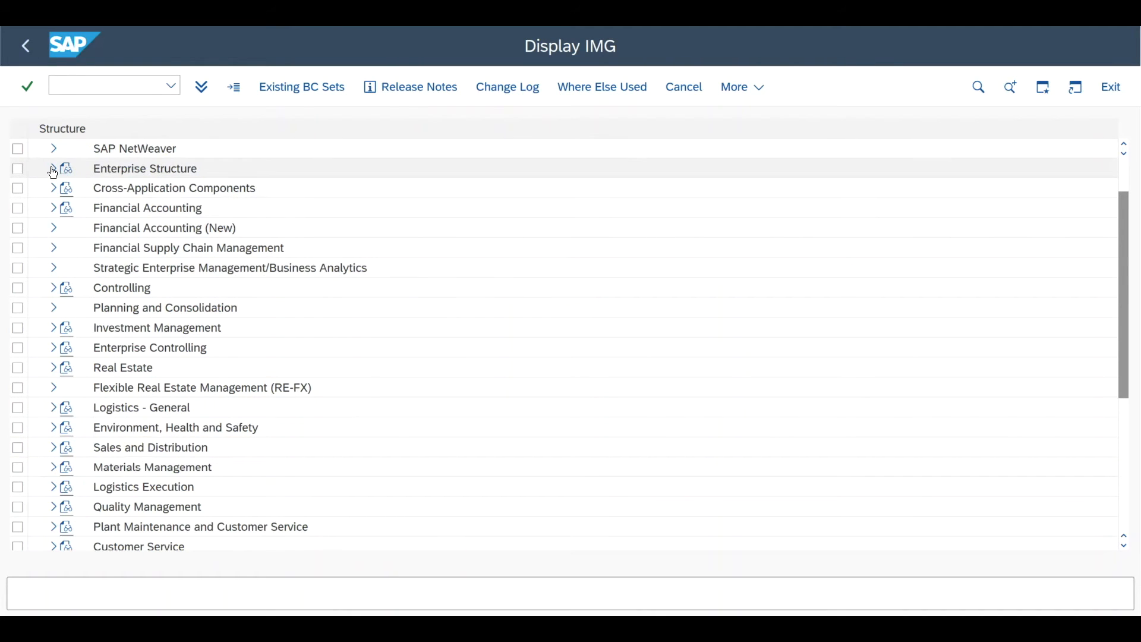
left_click(67, 209)
left_click(82, 308)
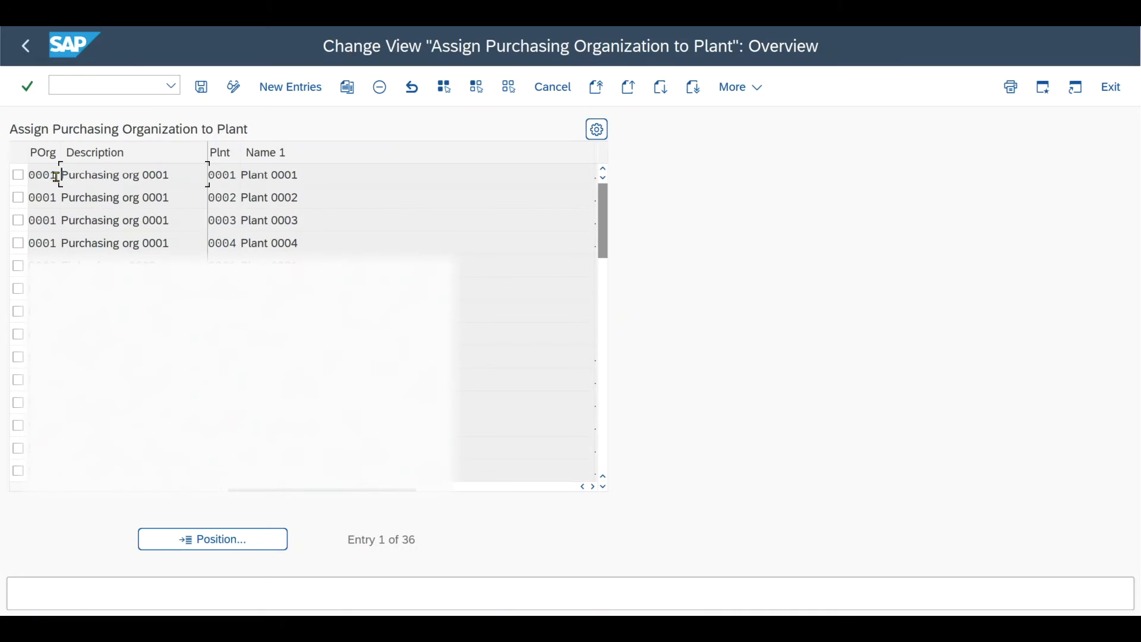
Step: Check which purchasing organization is assigned to plant 0001
left_click_drag(57, 175, 26, 175)
left_click(43, 174)
left_click_drag(237, 174, 208, 175)
left_click(220, 176)
left_click_drag(236, 177, 198, 175)
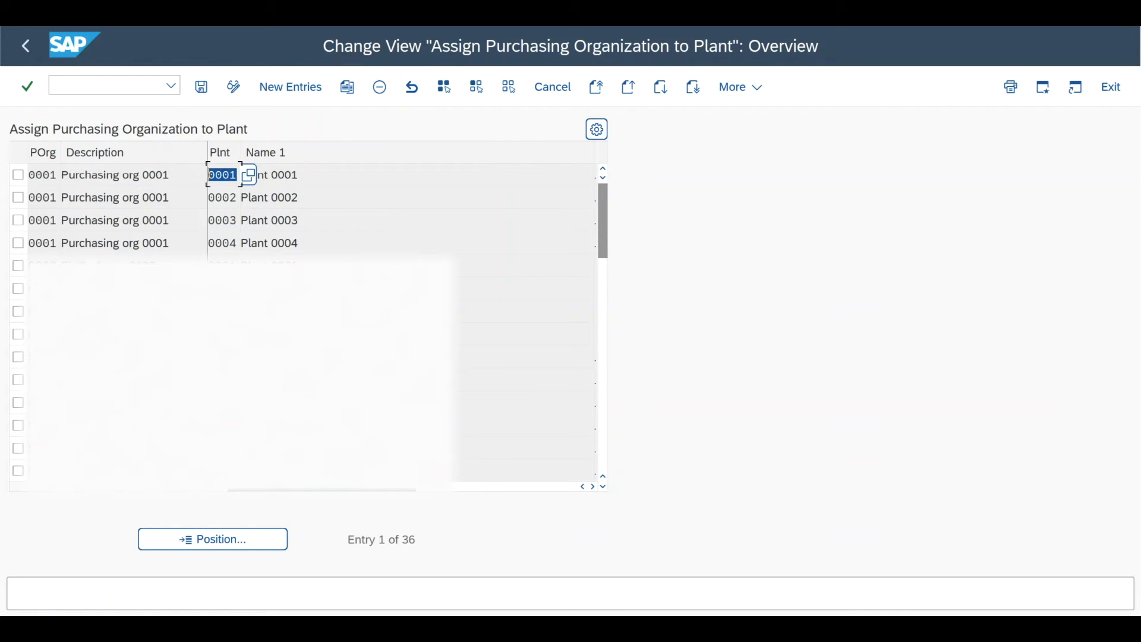
left_click_drag(54, 173, 27, 175)
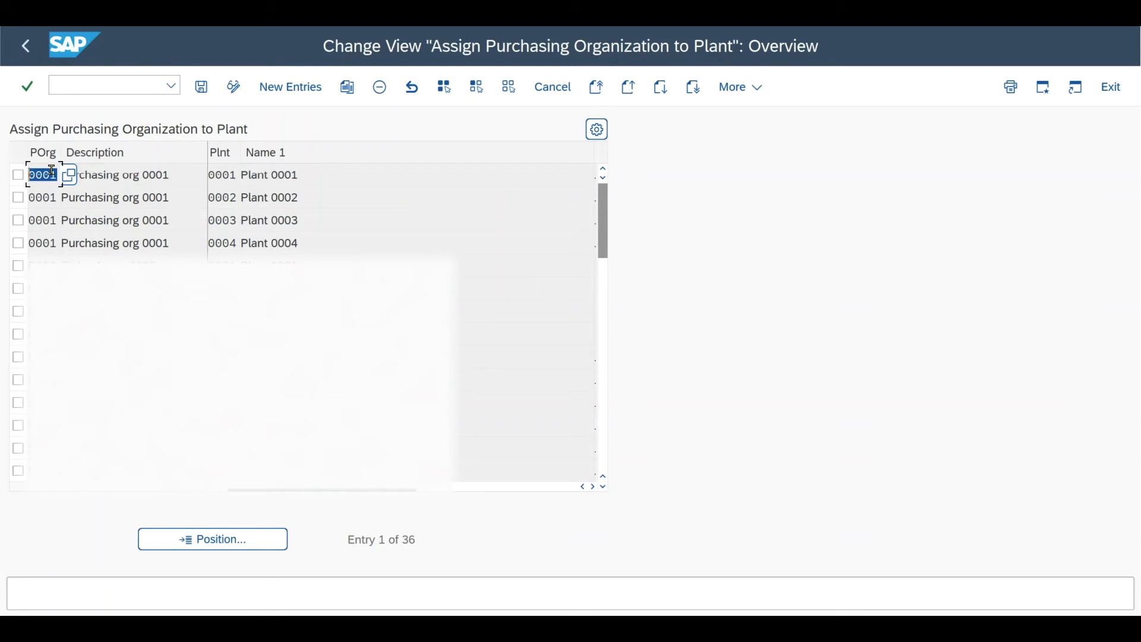
Step: Switch to Notepad and read master data setting 1 on the material master's purchasing group and its transaction code
key("alt+Tab")
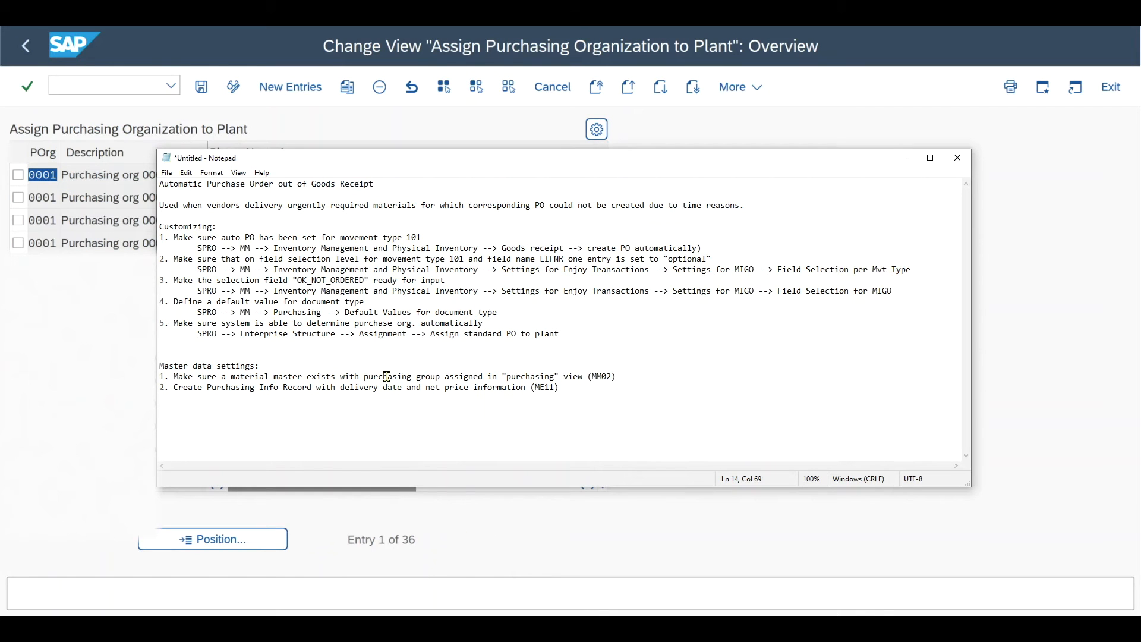
left_click_drag(260, 366, 159, 366)
left_click(211, 368)
left_click_drag(174, 374, 622, 378)
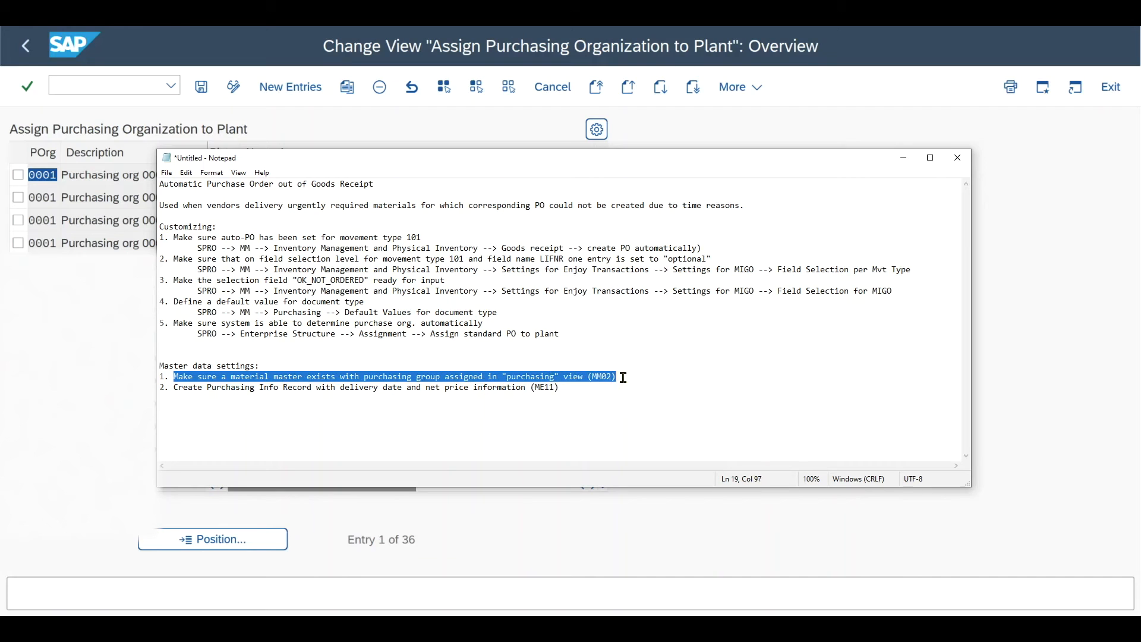
left_click(598, 377)
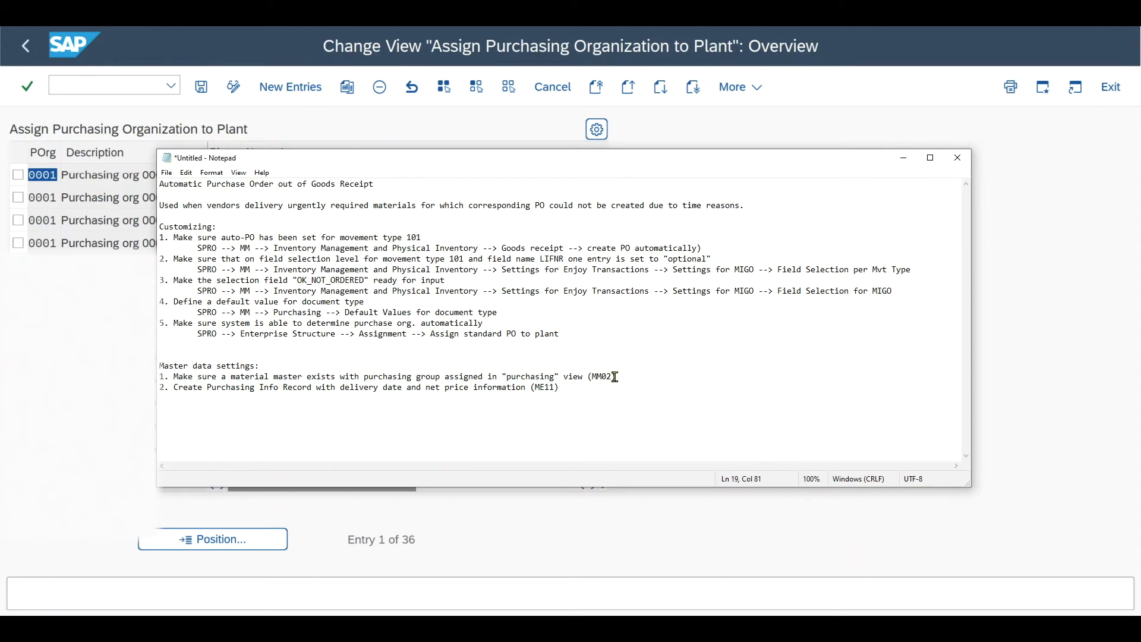
left_click_drag(613, 376, 592, 376)
left_click(619, 377)
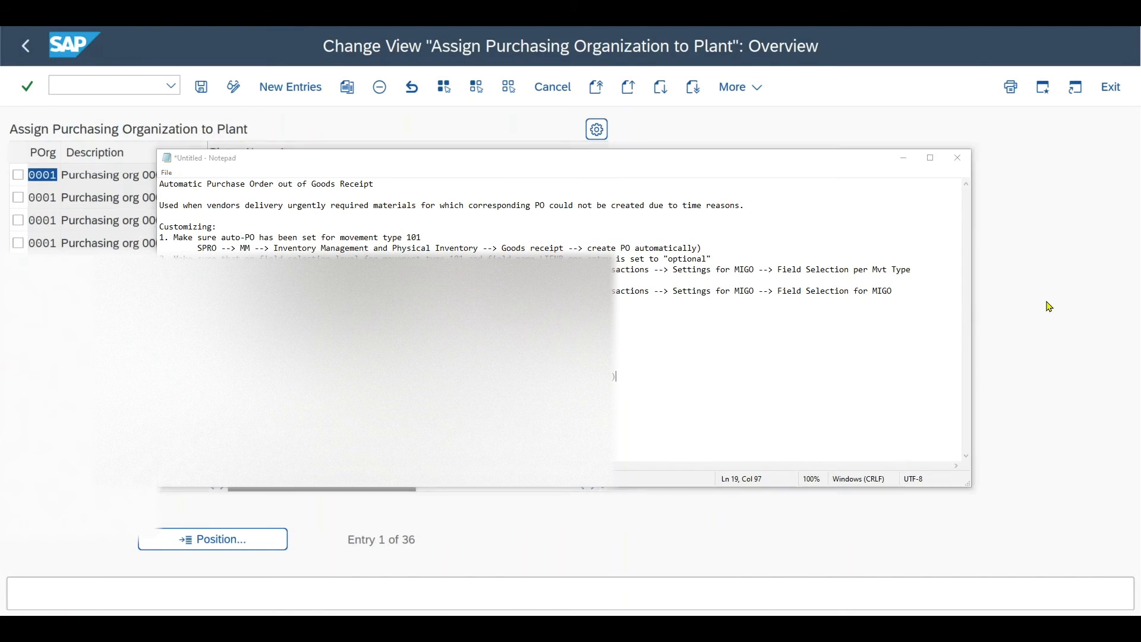
Step: Return to SAP and start transaction MM02 for material 672
left_click(1048, 306)
left_click(55, 84)
type("/NMM02")
key("Return")
key("Return")
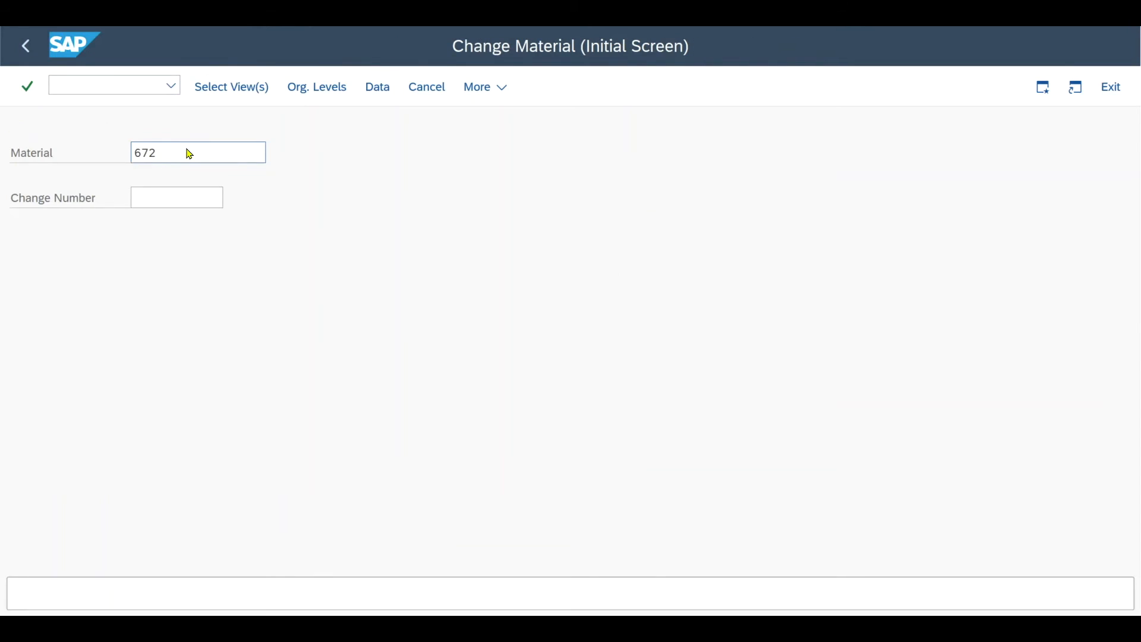
Step: Open the Purchasing view of material 672 for plant 0001
left_click(319, 292)
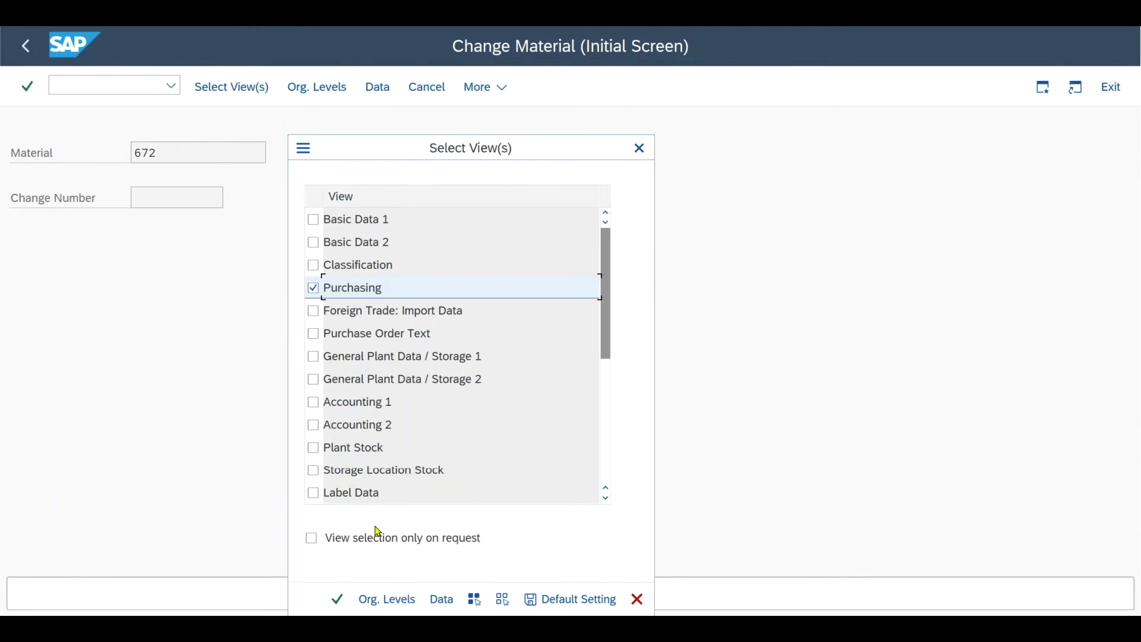
key("Return")
type("0001")
left_click(483, 334)
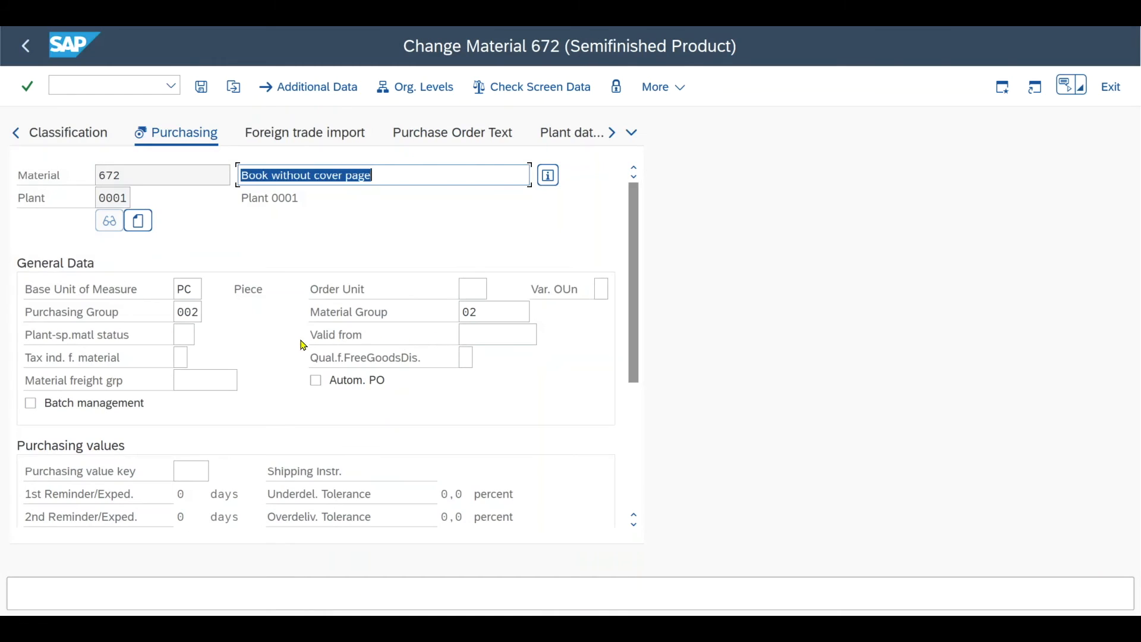
Step: Check the purchasing group assigned in the material's Purchasing view
left_click_drag(198, 313, 168, 314)
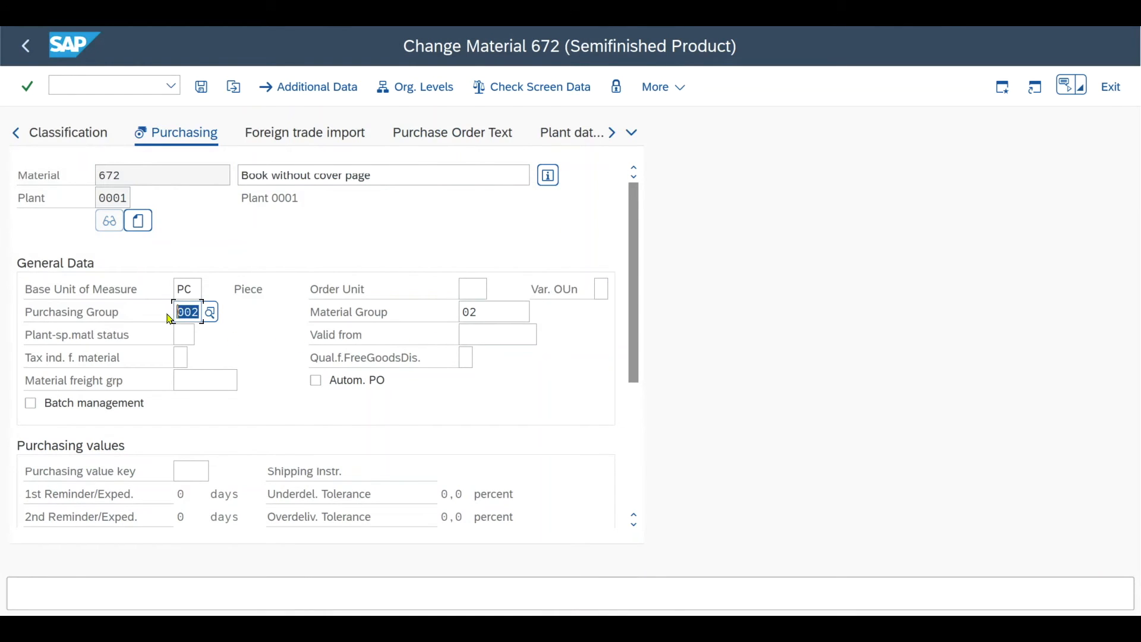
left_click(195, 314)
double_click(200, 313)
Step: Switch to Notepad and read master data setting 2 on the purchasing info record with delivery date and net price
key("alt+Tab")
left_click_drag(193, 387, 445, 389)
left_click(445, 389)
left_click_drag(525, 387, 402, 386)
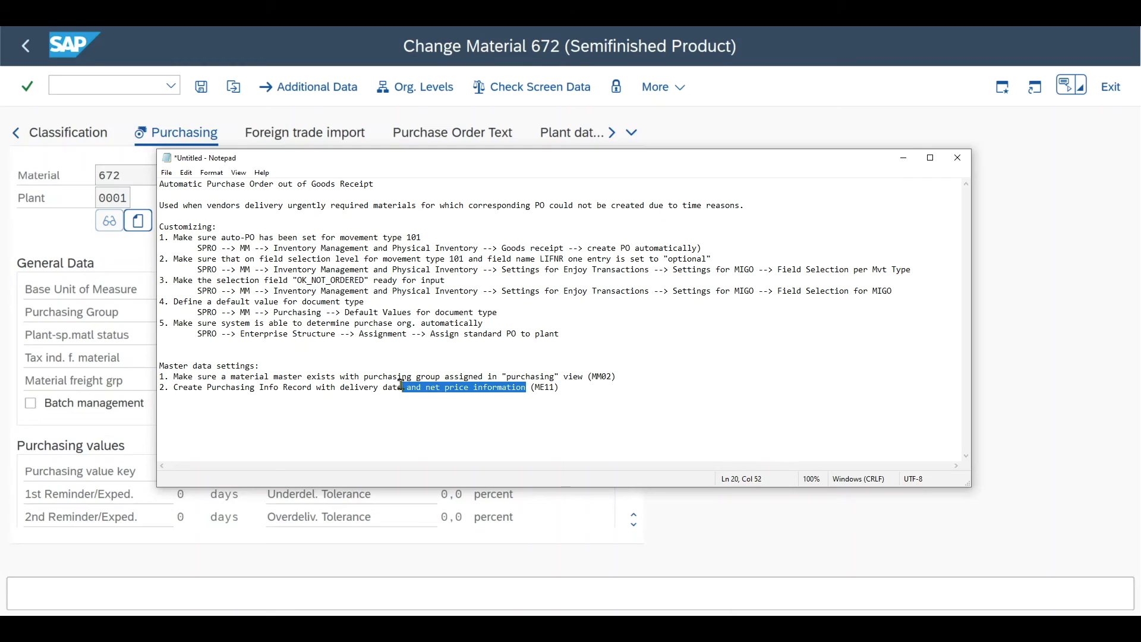
left_click_drag(555, 387, 534, 388)
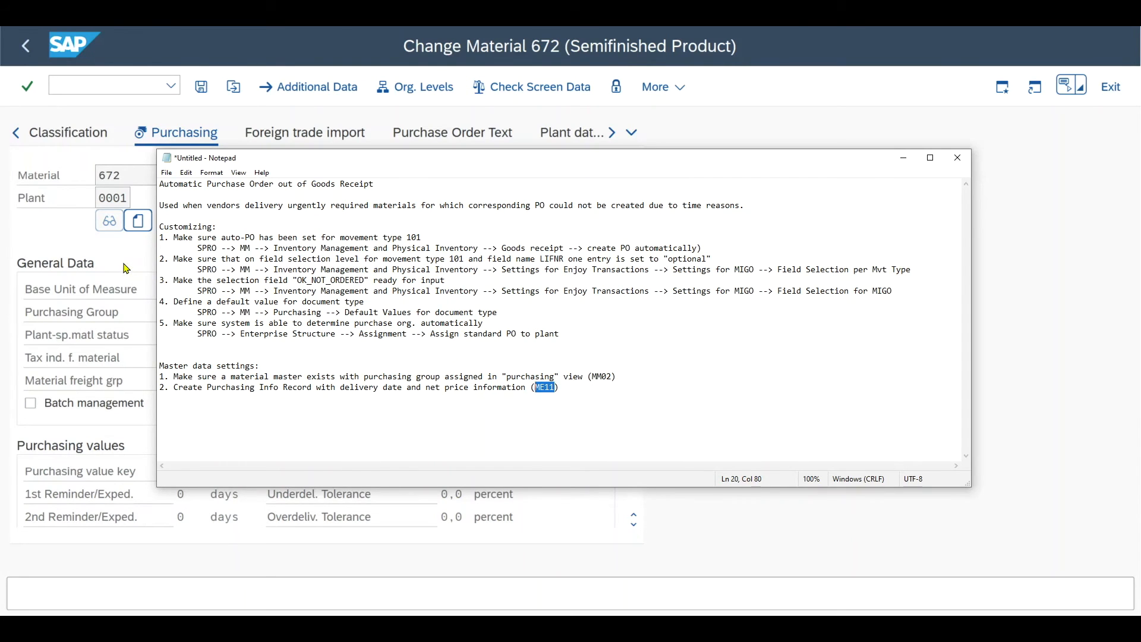
Step: Return to SAP and display the Purchasing Organization Data 1 of the info record for Testvendor 1 and material 672
left_click(122, 87)
type("/NME13")
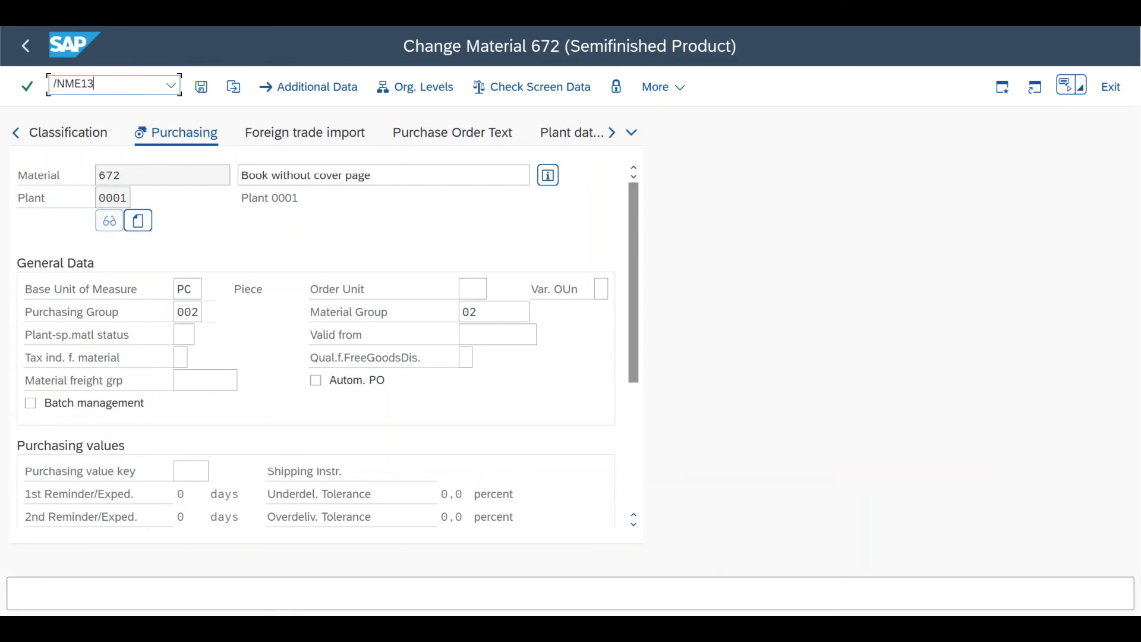
key("Return")
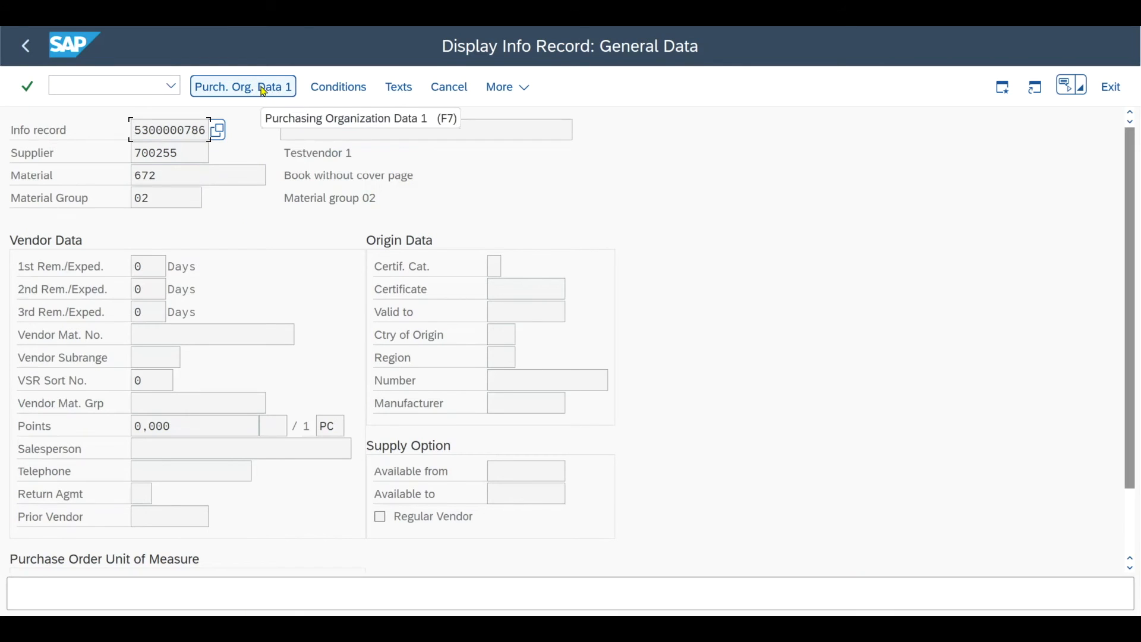
left_click(263, 89)
Step: Check the planned delivery time and the net price in the info record
left_click(144, 290)
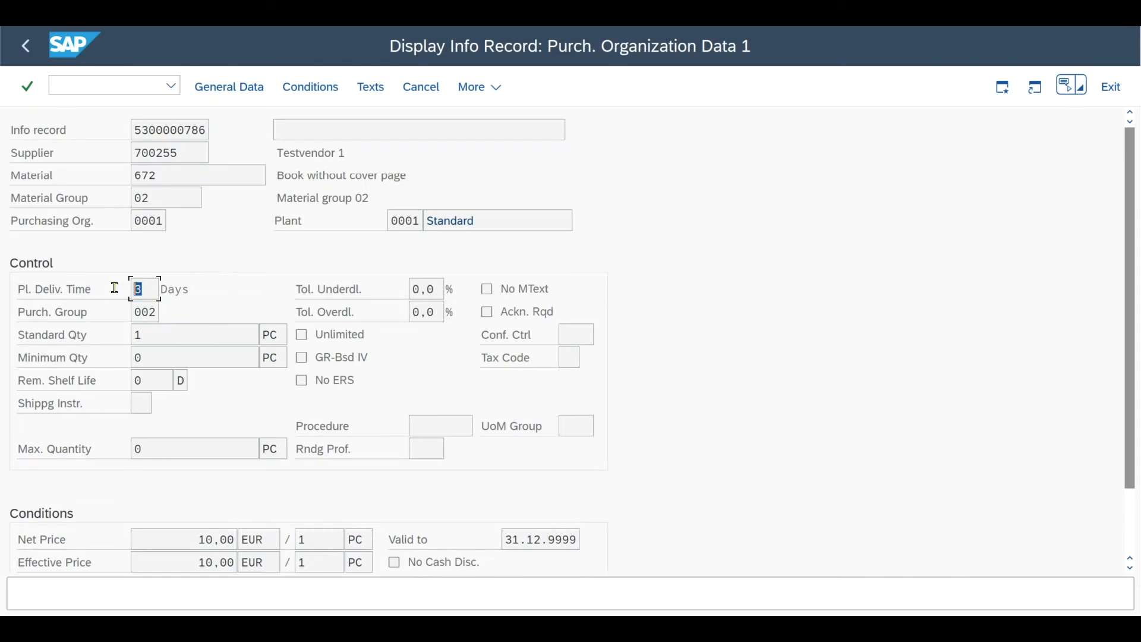
scroll(219, 382, "down", 2)
left_click(196, 461)
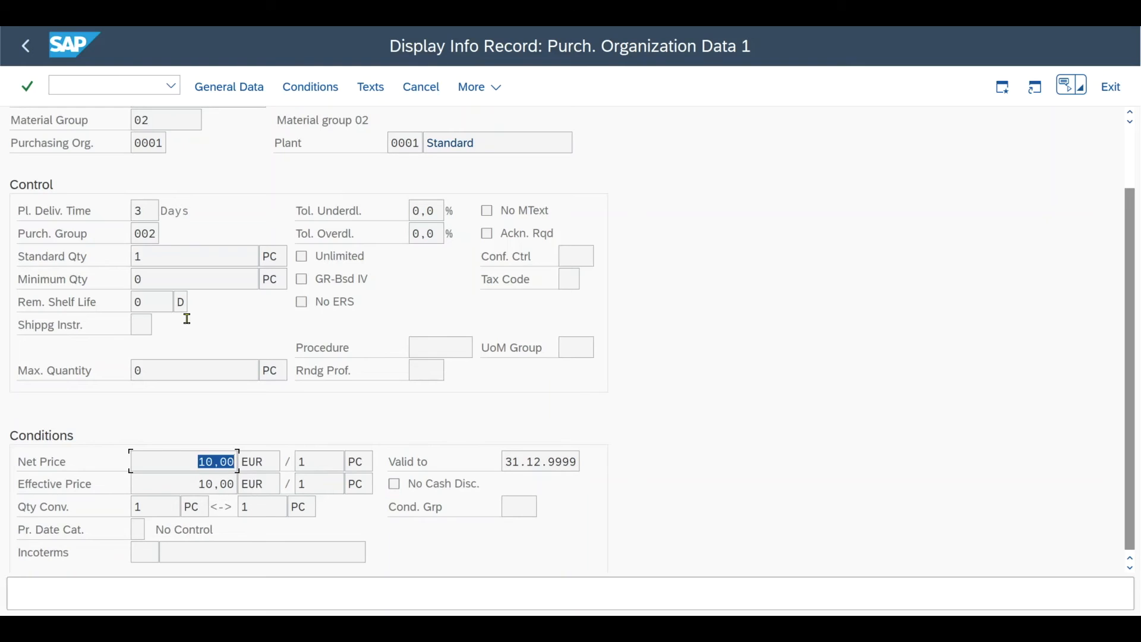
Step: Start transaction MIGO and set the action to A01 Goods Receipt
left_click(124, 92)
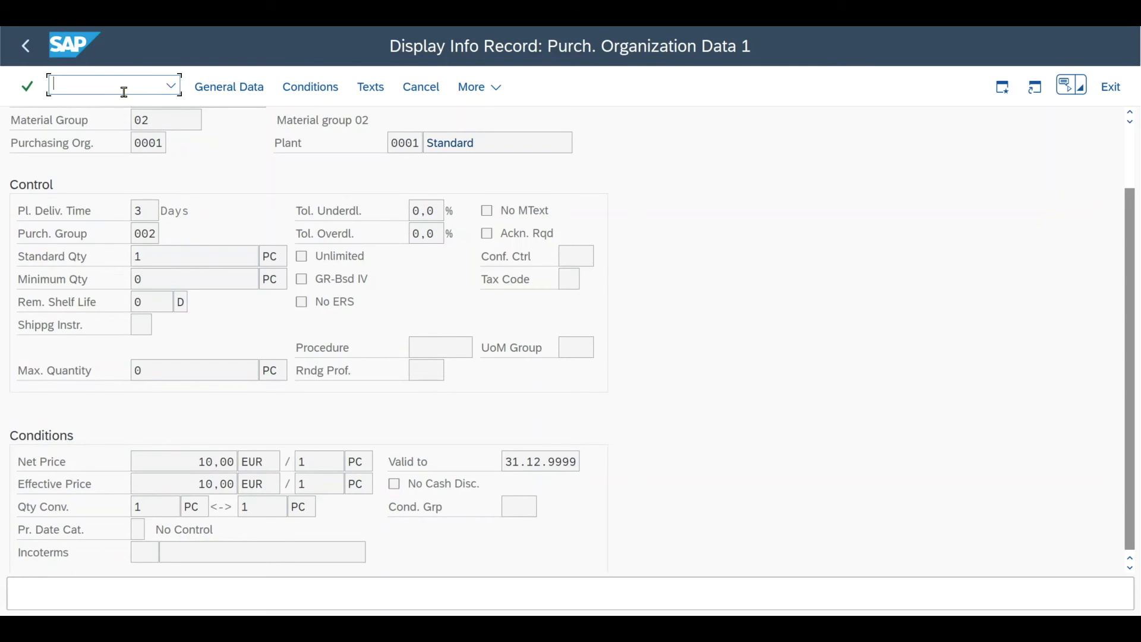
type("/NB")
type("MIGO")
key("Return")
left_click(136, 130)
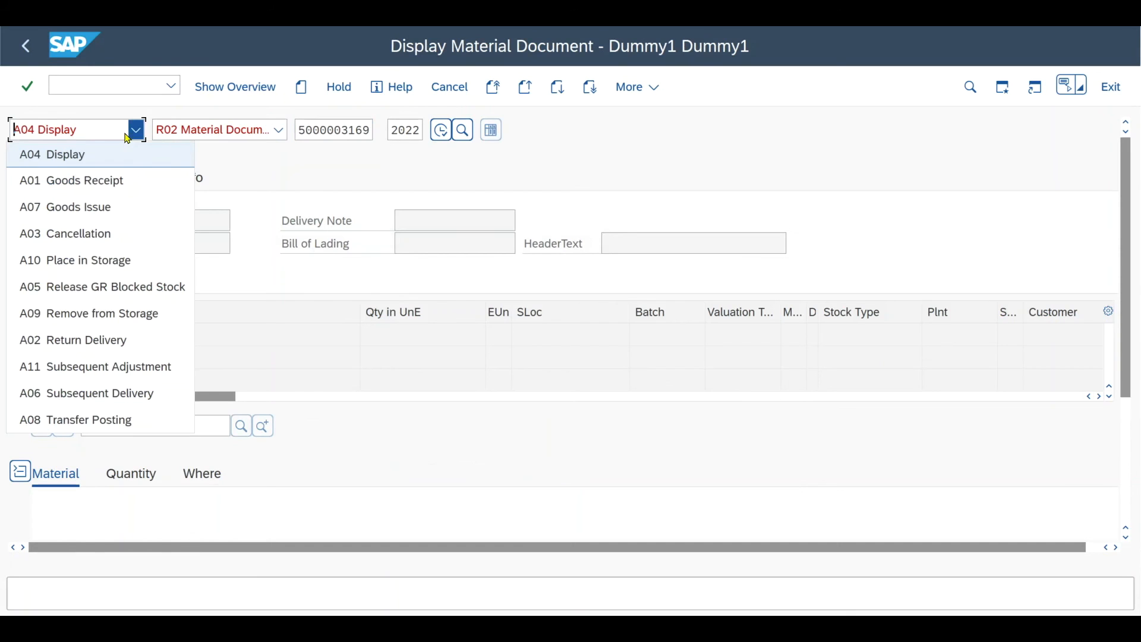
left_click(117, 186)
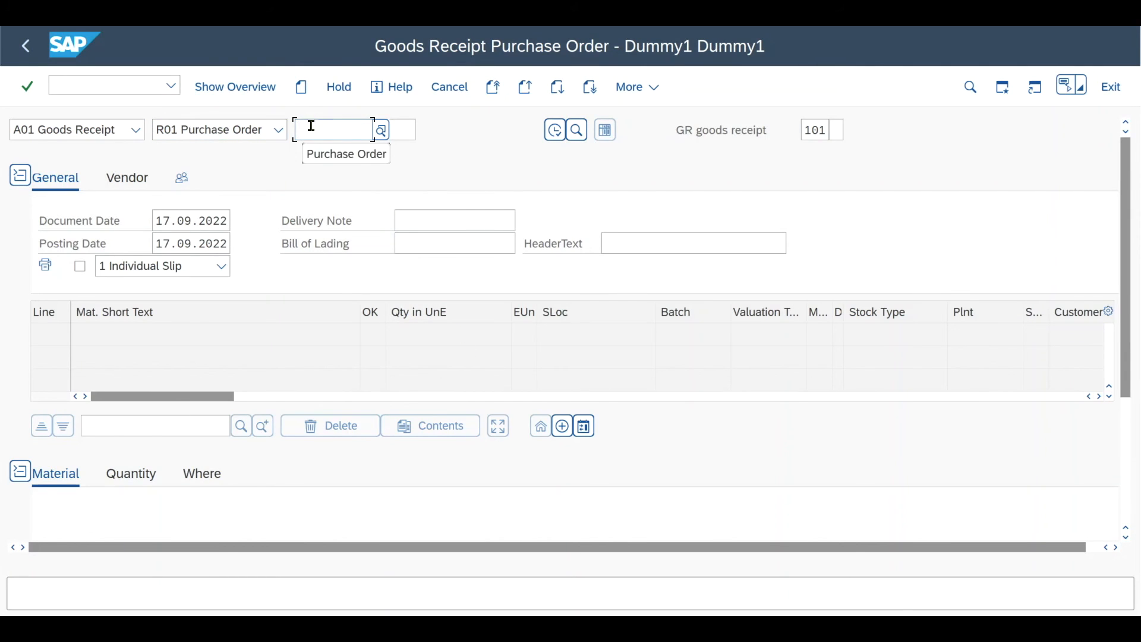
Step: Add a non-ordered item to the goods receipt for material 672 with a quantity of 5
left_click(562, 426)
type("672")
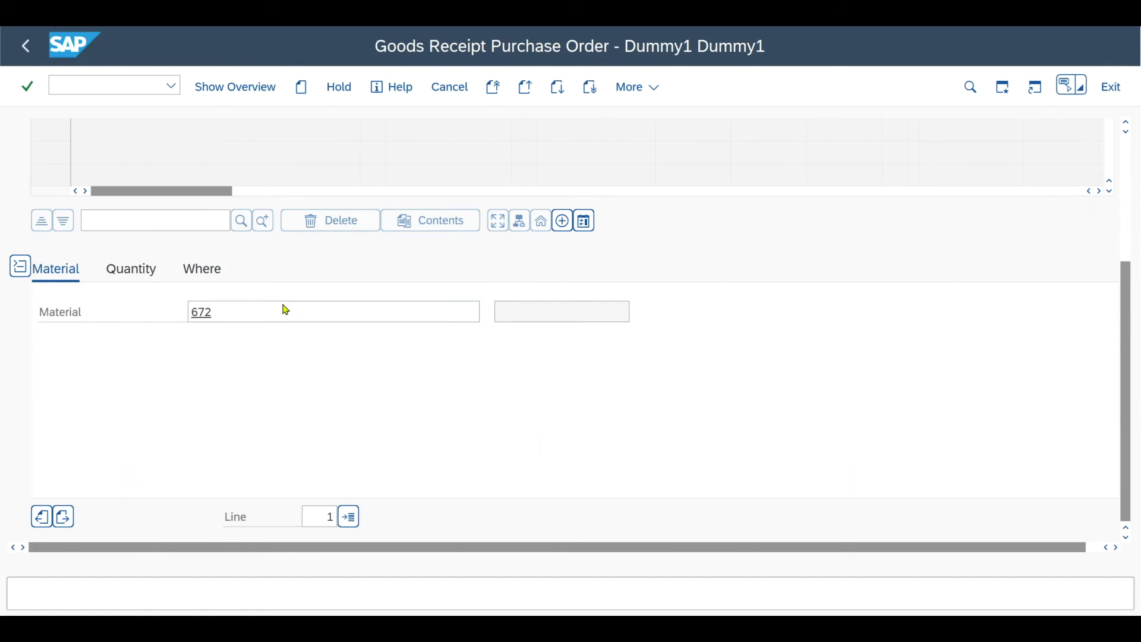
key("Return")
left_click(117, 274)
Step: Set the item's movement type to 101, its plant to 0001 and its storage location to 0001
left_click(200, 271)
left_click_drag(198, 309, 219, 312)
type("101")
key("Return")
type("0001")
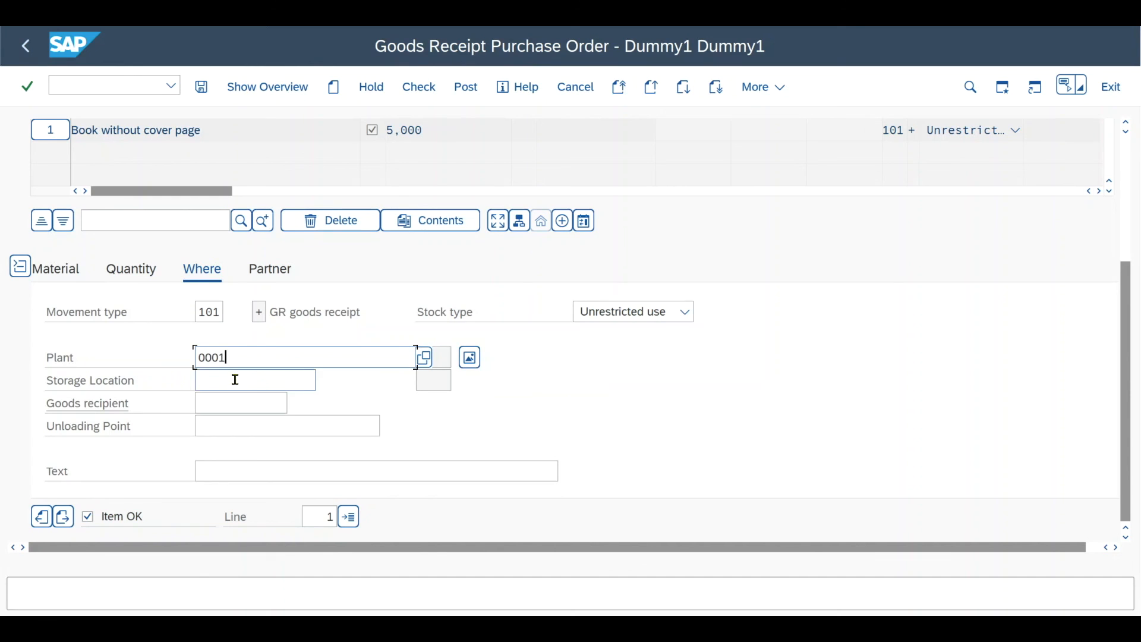
left_click(236, 379)
type("0001")
Step: Assign Testvendor 1 as the item's vendor and post the goods receipt
left_click(268, 270)
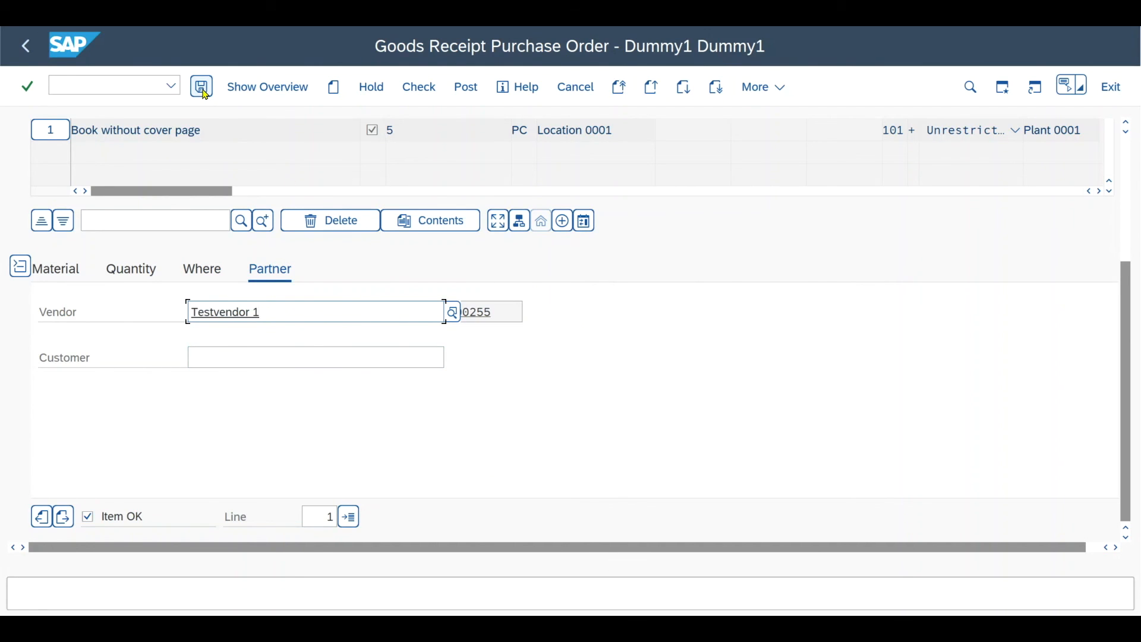
left_click(204, 92)
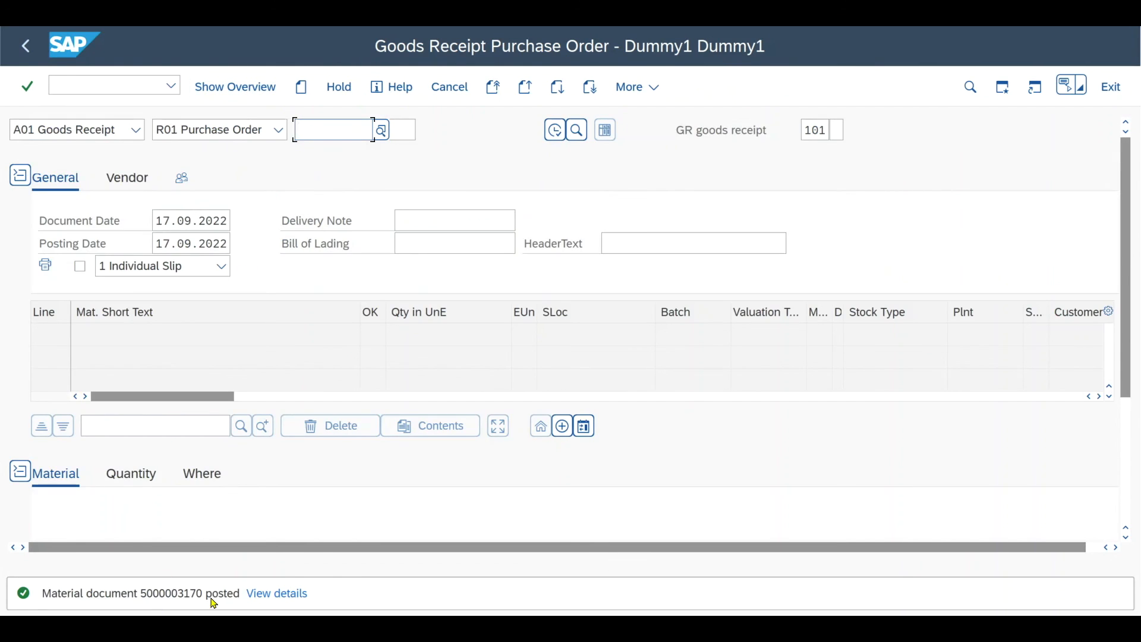
left_click_drag(210, 599, 147, 596)
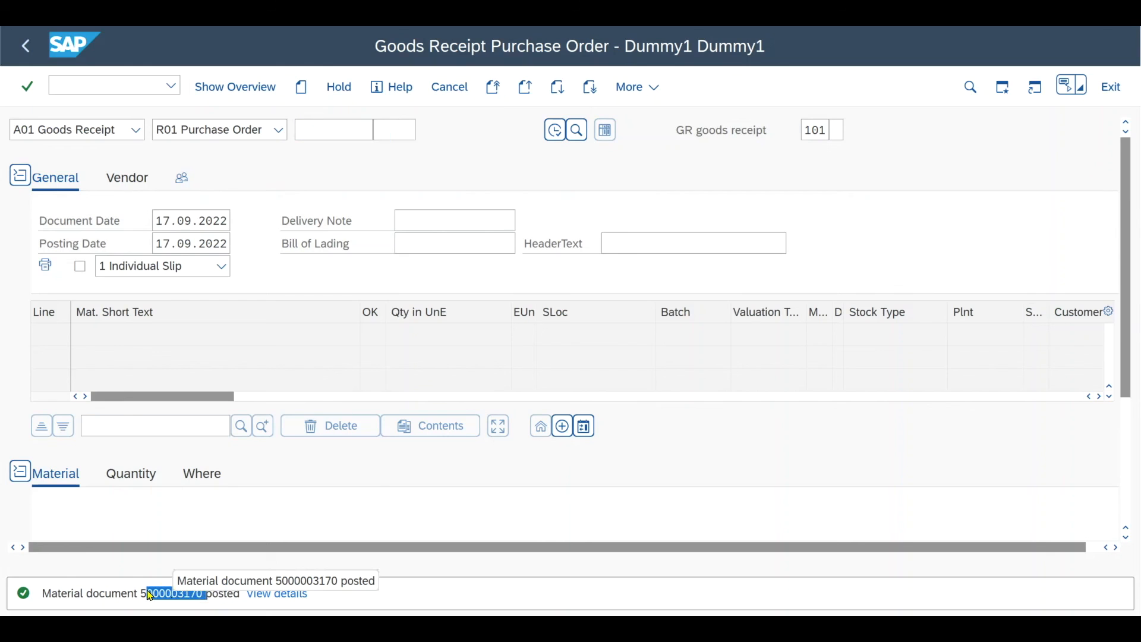
Step: Switch the action to A04 Display and open the material document just posted
left_click(137, 130)
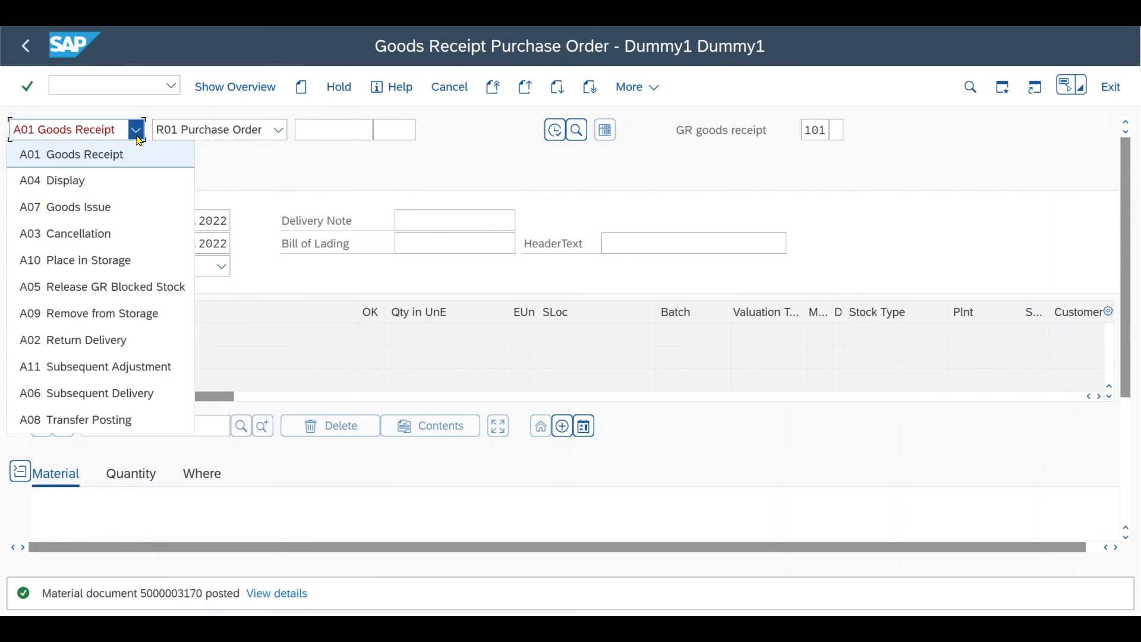
left_click(142, 179)
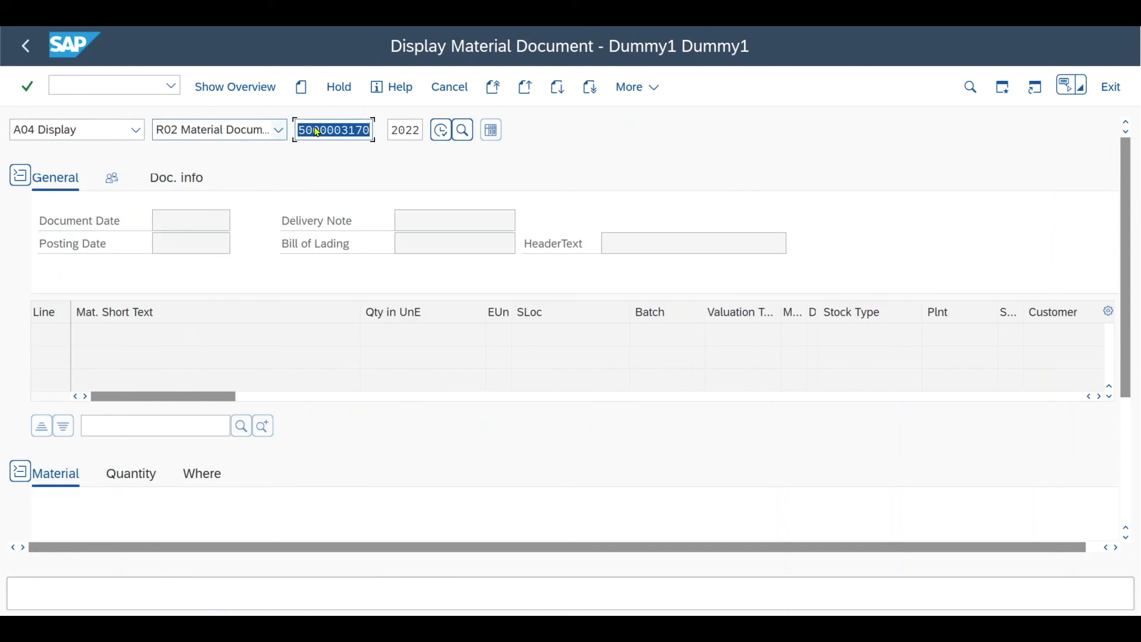
left_click(440, 129)
scroll(1109, 392, "down", 3)
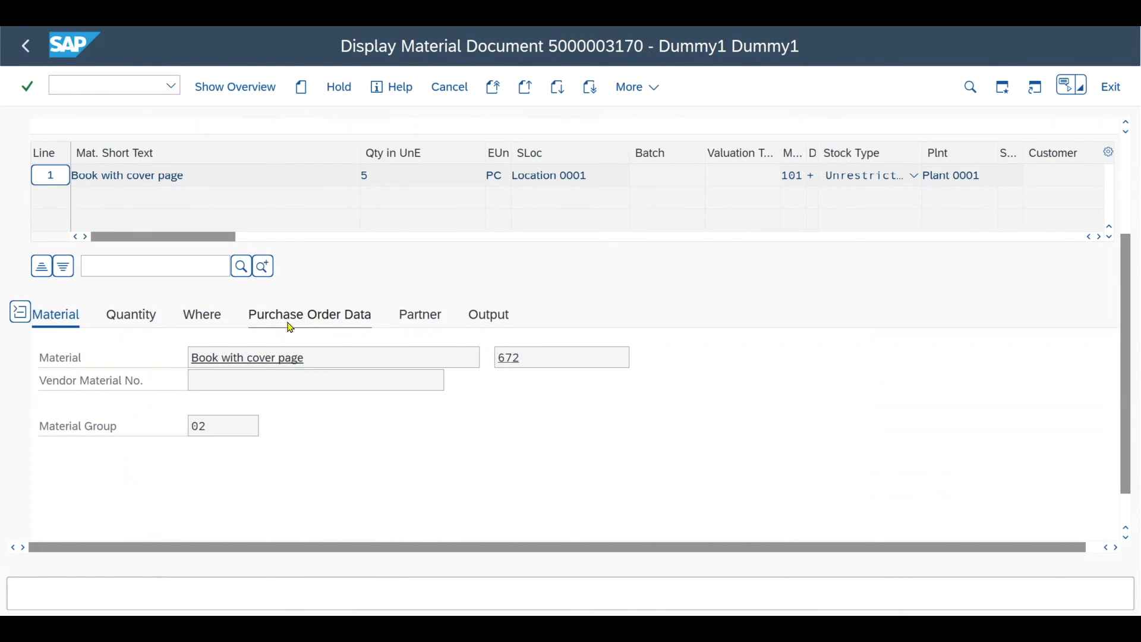
Step: Open the automatically created purchase order from the material document's Purchase Order Data
left_click(314, 317)
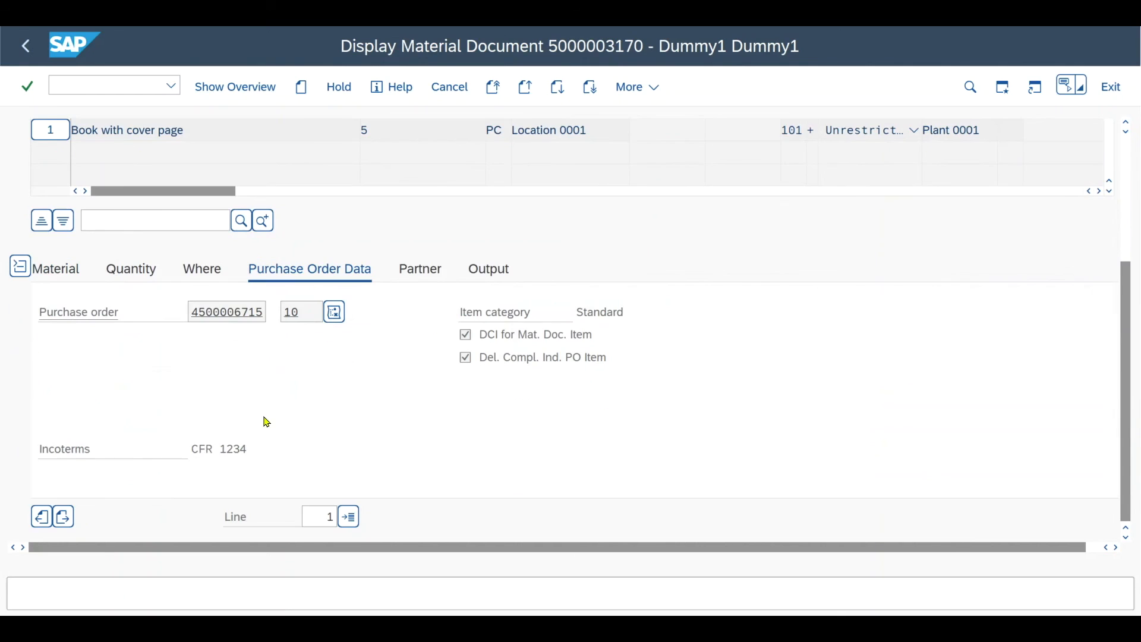
mouse_move(190, 315)
left_mouse_down()
mouse_move(264, 313)
mouse_move(190, 313)
left_mouse_up()
left_click(226, 314)
double_click(211, 314)
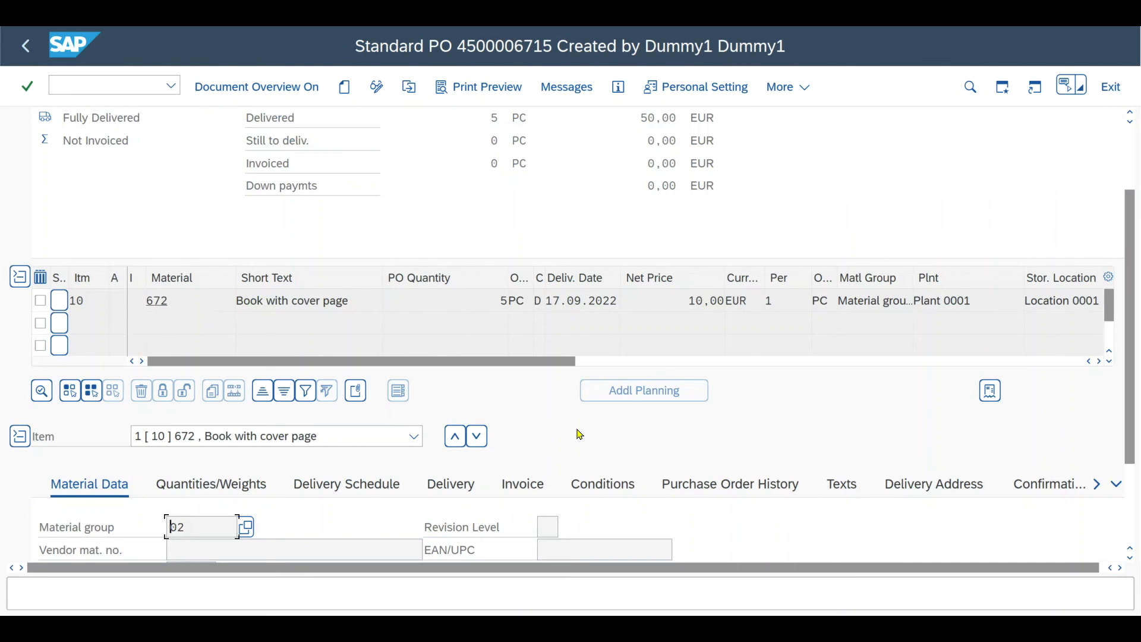